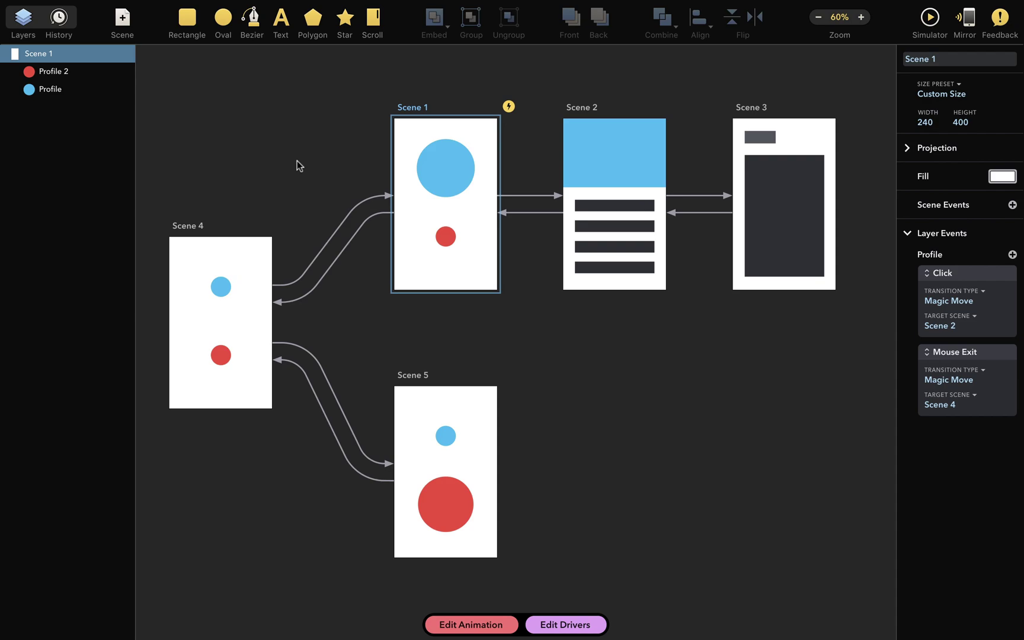
# Show the version history and compare the New Document starting point with the latest state of the Main branch
pyautogui.click(64, 18)
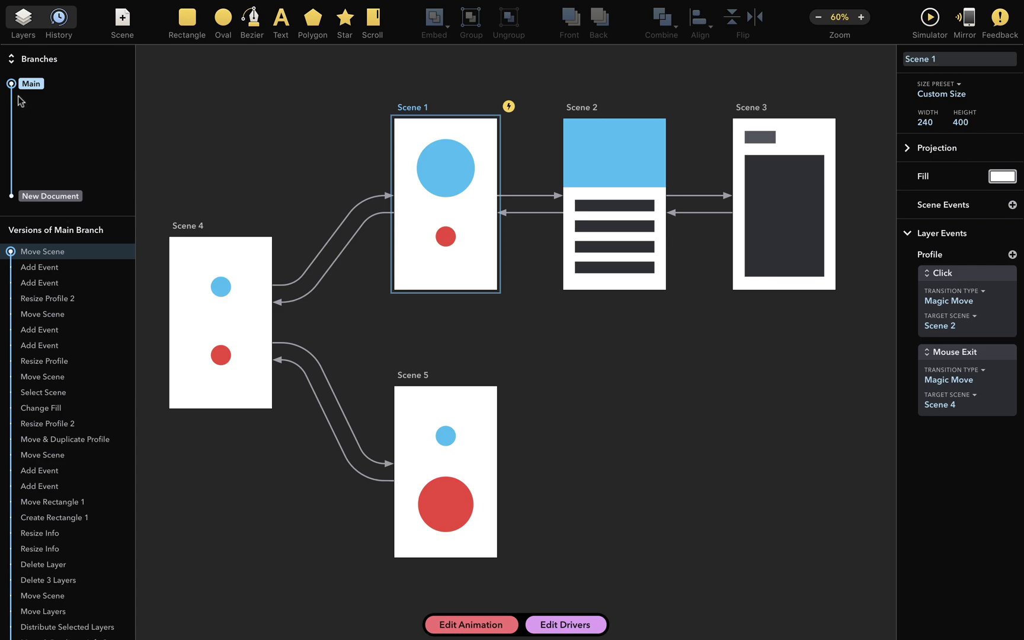
pyautogui.moveTo(12, 84)
pyautogui.mouseDown()
pyautogui.moveTo(26, 208)
pyautogui.moveTo(14, 151)
pyautogui.moveTo(23, 66)
pyautogui.moveTo(6, 187)
pyautogui.moveTo(11, 84)
pyautogui.mouseUp()
pyautogui.click(56, 196)
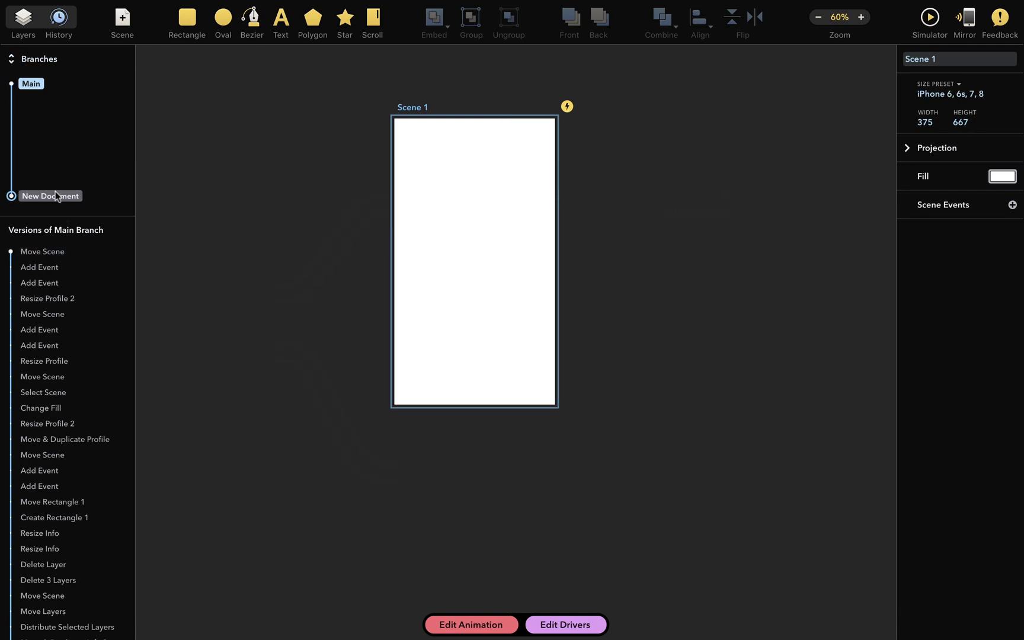
pyautogui.click(32, 84)
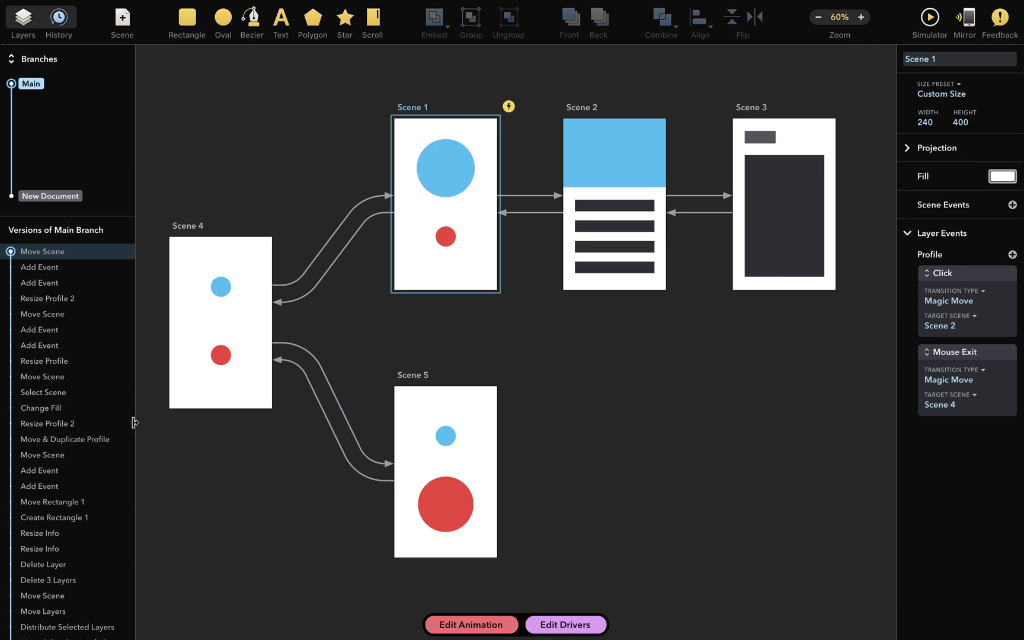
# Preview several earlier versions of the Main branch, including Change Effect, Create Rectangle 2, Move Rectangle 1 and Move Profile
pyautogui.scroll(-10, 63, 484)
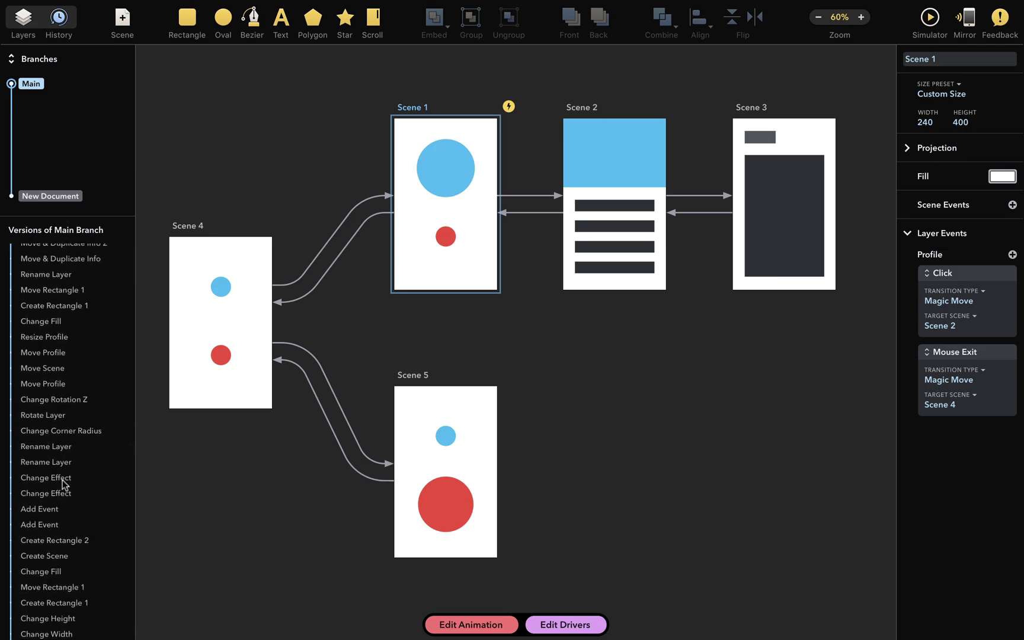
pyautogui.click(63, 479)
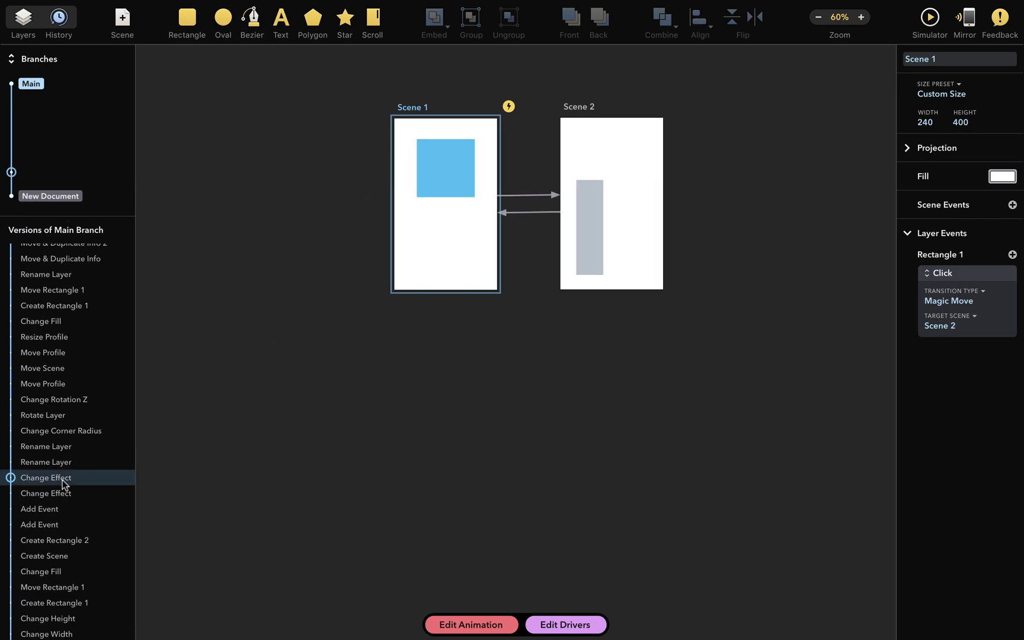
pyautogui.click(66, 542)
pyautogui.click(62, 291)
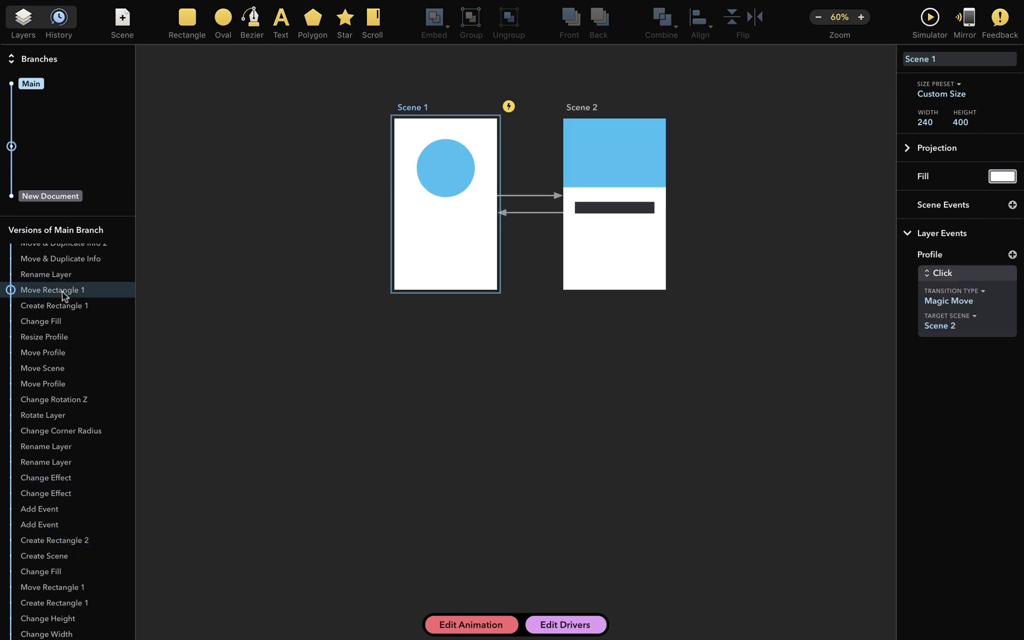
pyautogui.click(66, 358)
pyautogui.scroll(-1, 66, 357)
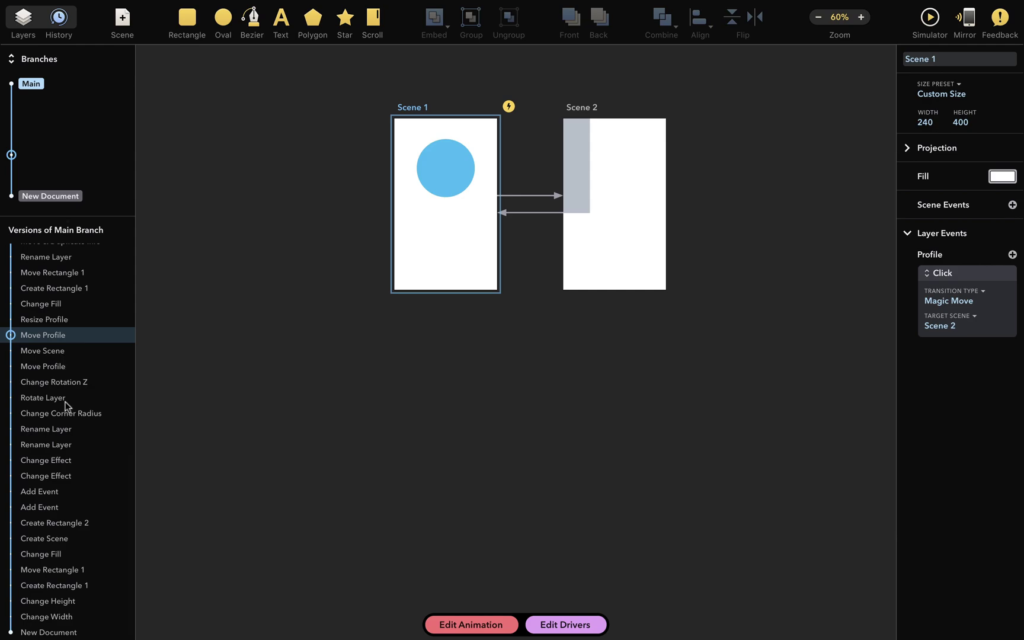
# Add a branch with the default name New Branch from the Main branch's early Change Fill version, just before Create Scene
pyautogui.click(85, 560)
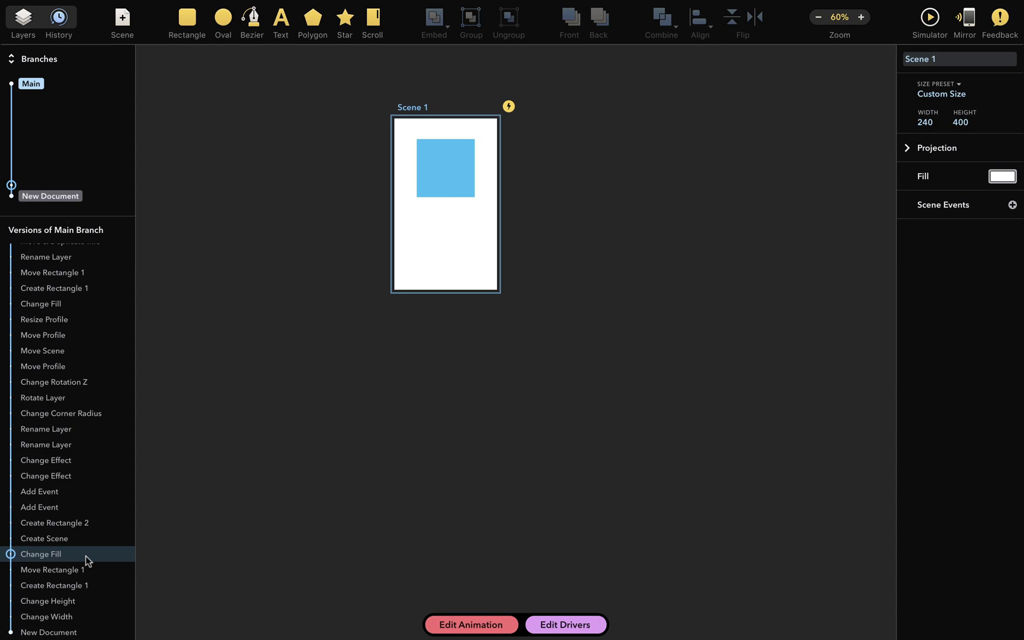
pyautogui.rightClick(85, 556)
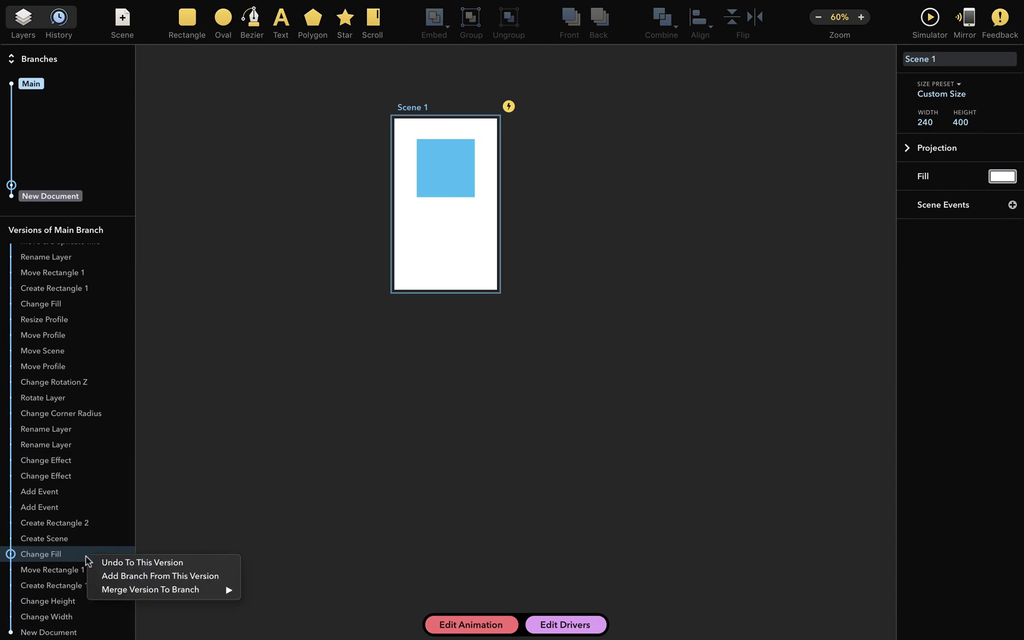
pyautogui.click(116, 575)
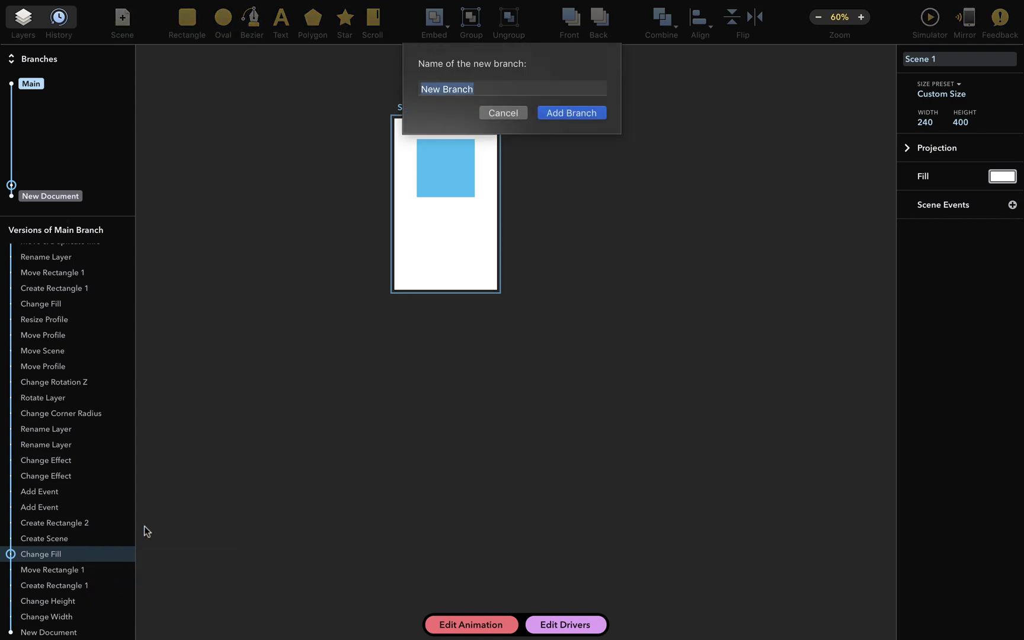
pyautogui.click(558, 114)
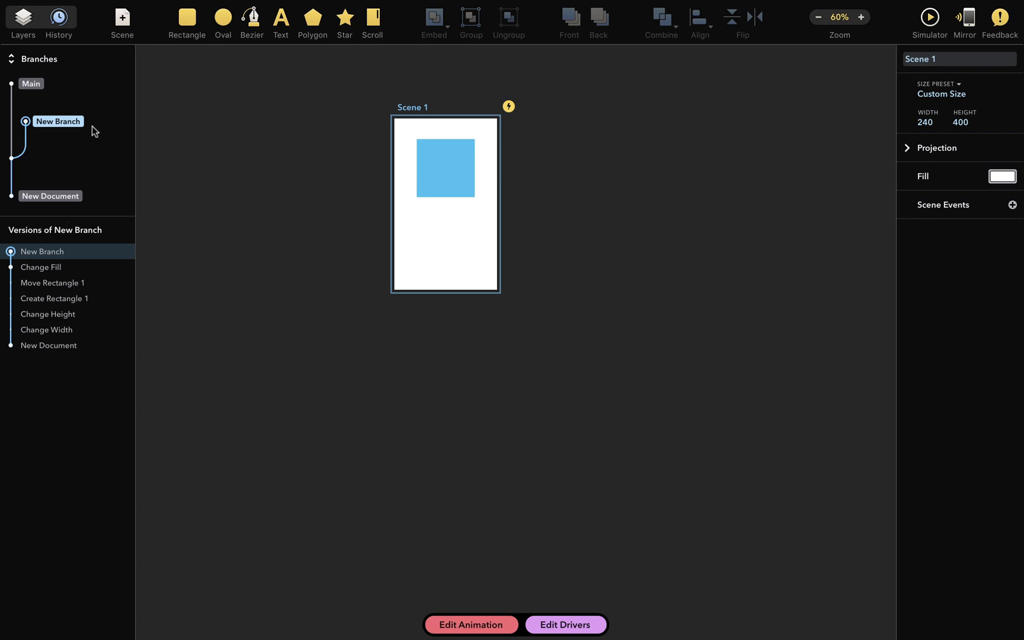
# Switch between the Main branch and New Branch to compare their contents
pyautogui.click(36, 83)
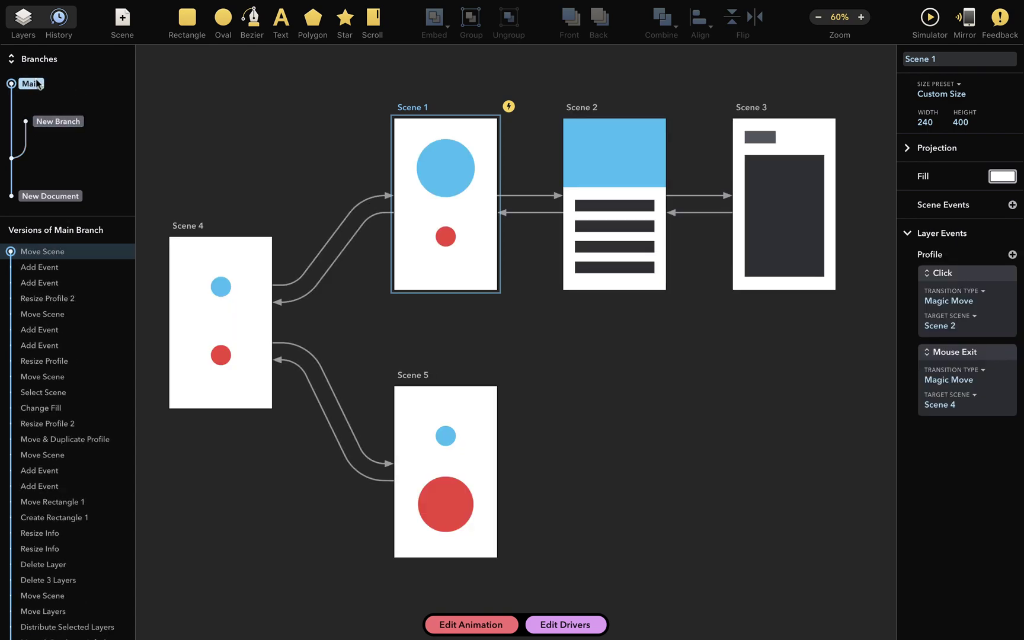
pyautogui.click(61, 122)
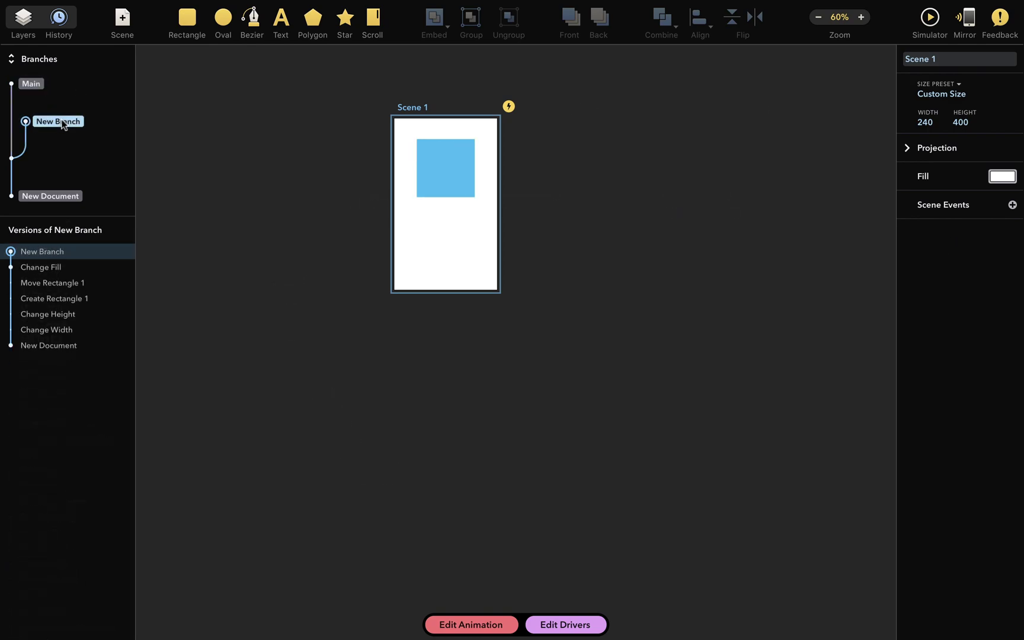
pyautogui.click(37, 86)
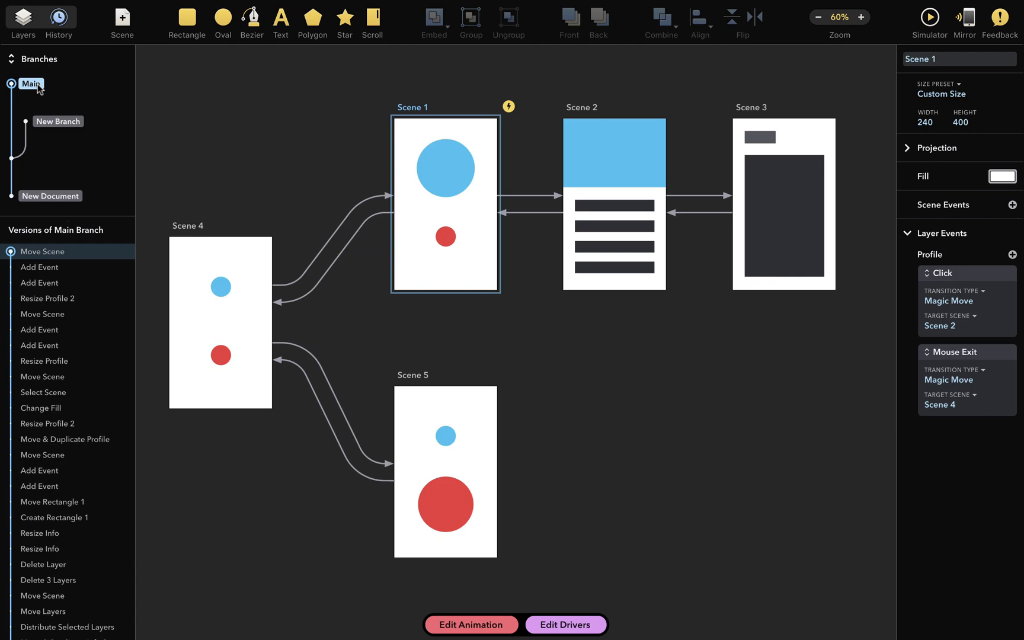
# Select New Branch and rename it Flat
pyautogui.click(71, 121)
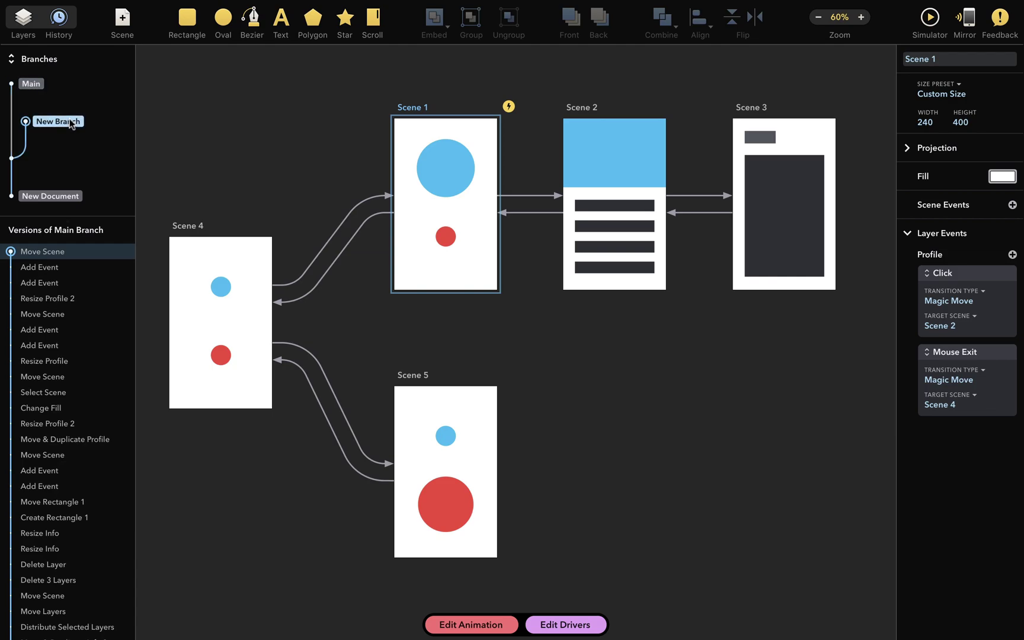
pyautogui.doubleClick(70, 122)
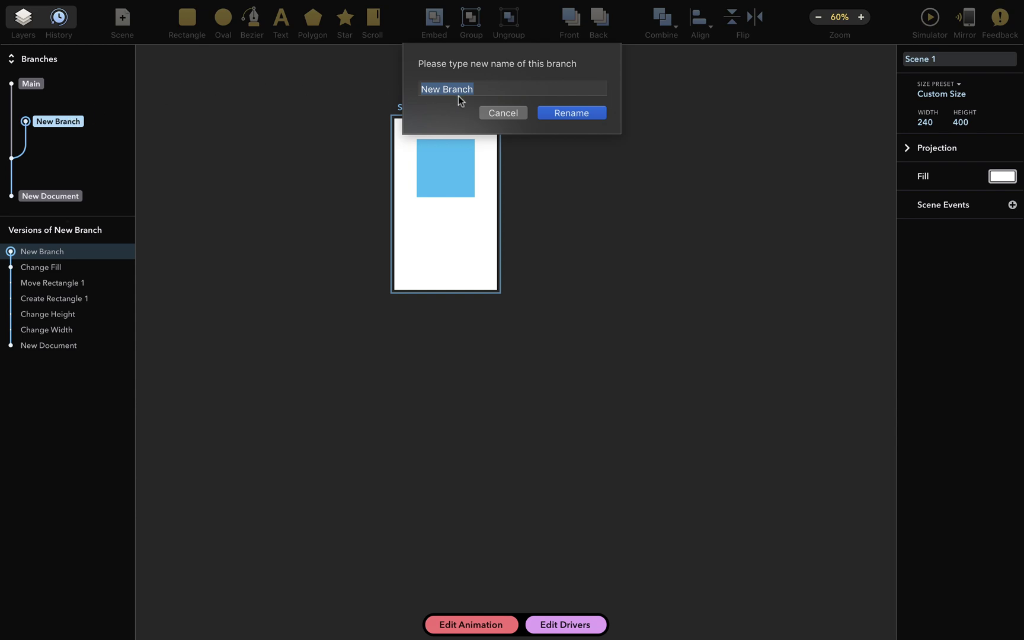
pyautogui.write('Flat')
pyautogui.click(572, 112)
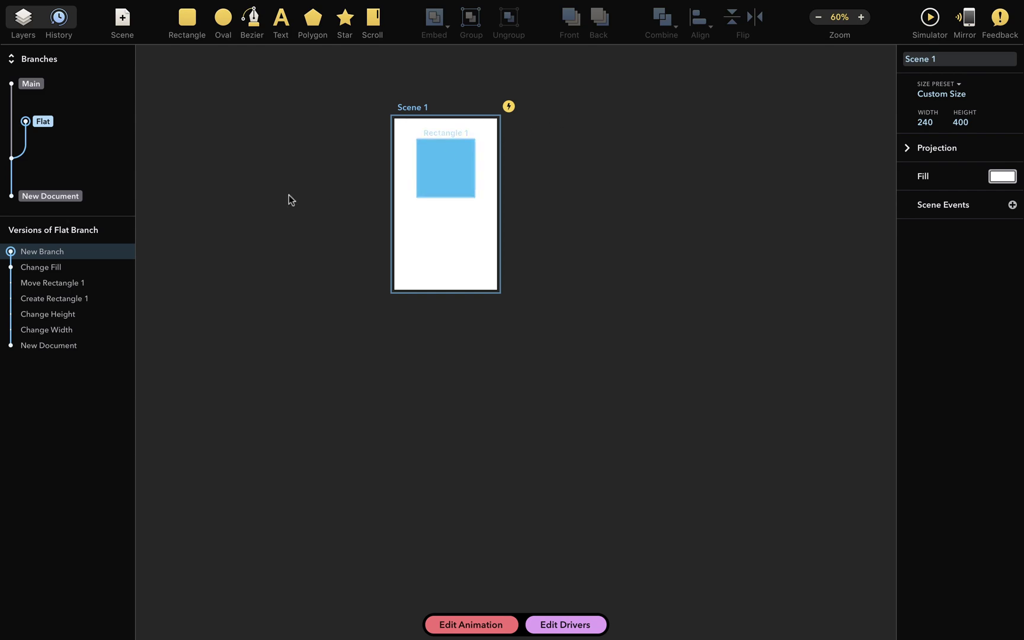
# Reshape the blue rectangle into a wider, shorter one in Scene 1 and reduce the scene's height to about 181
pyautogui.press('super+1')
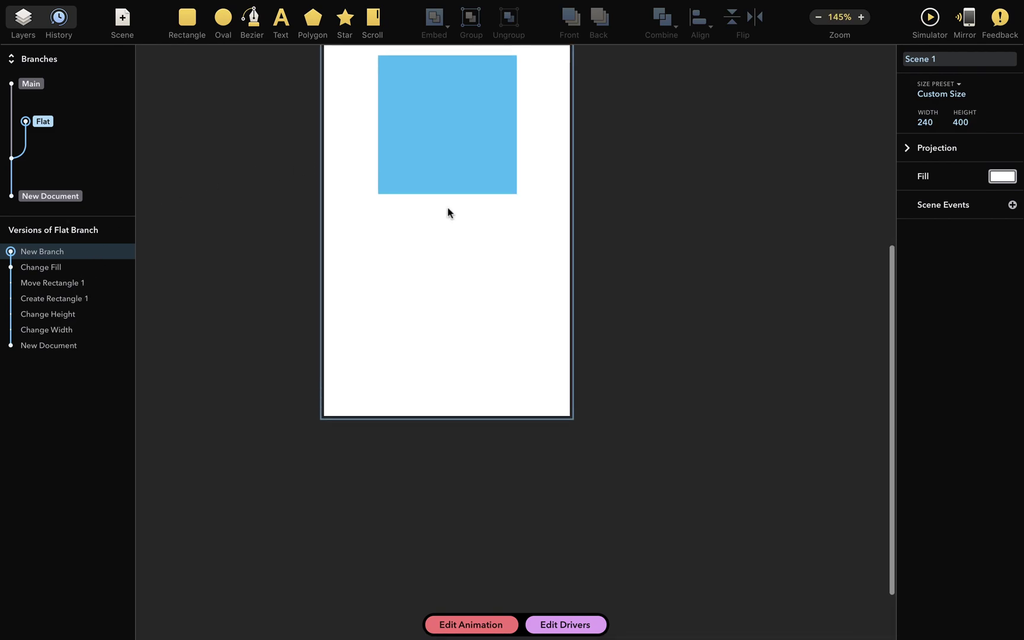
pyautogui.click(473, 209)
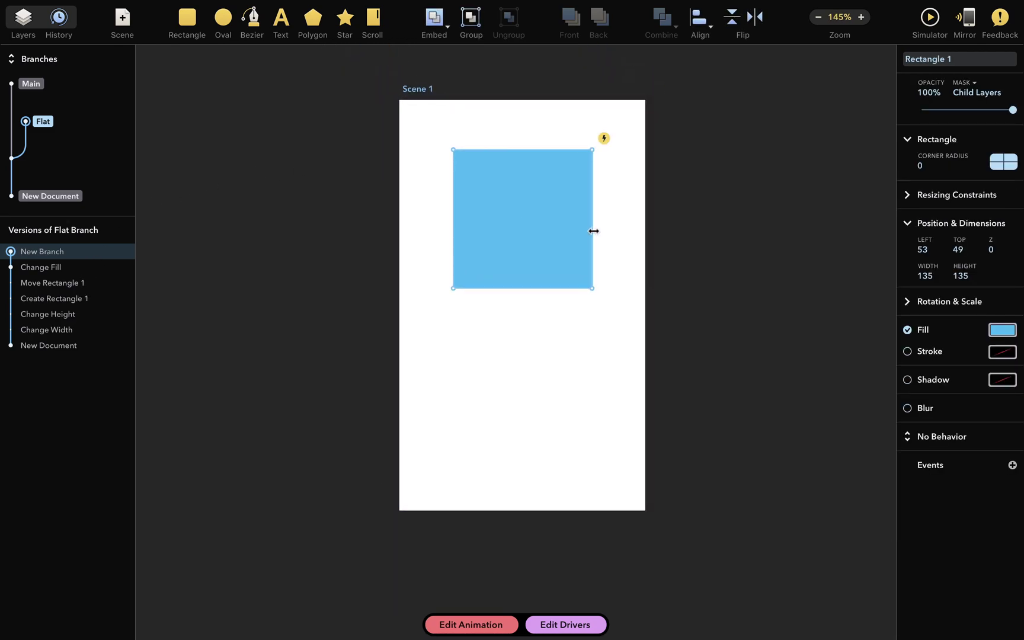
pyautogui.moveTo(593, 232); pyautogui.dragTo(544, 228)
pyautogui.moveTo(512, 290); pyautogui.dragTo(519, 229)
pyautogui.click(530, 512)
pyautogui.moveTo(530, 512); pyautogui.dragTo(567, 288)
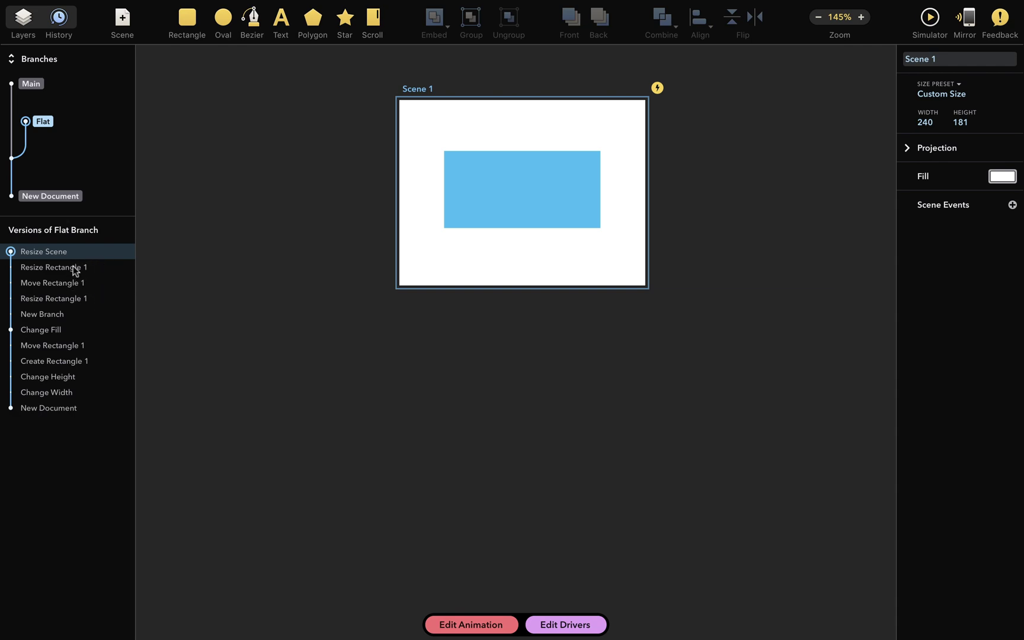
# Add a text layer about 134 wide and 52 high inside the blue rectangle with the default text Hello
pyautogui.scroll(5, 469, 140)
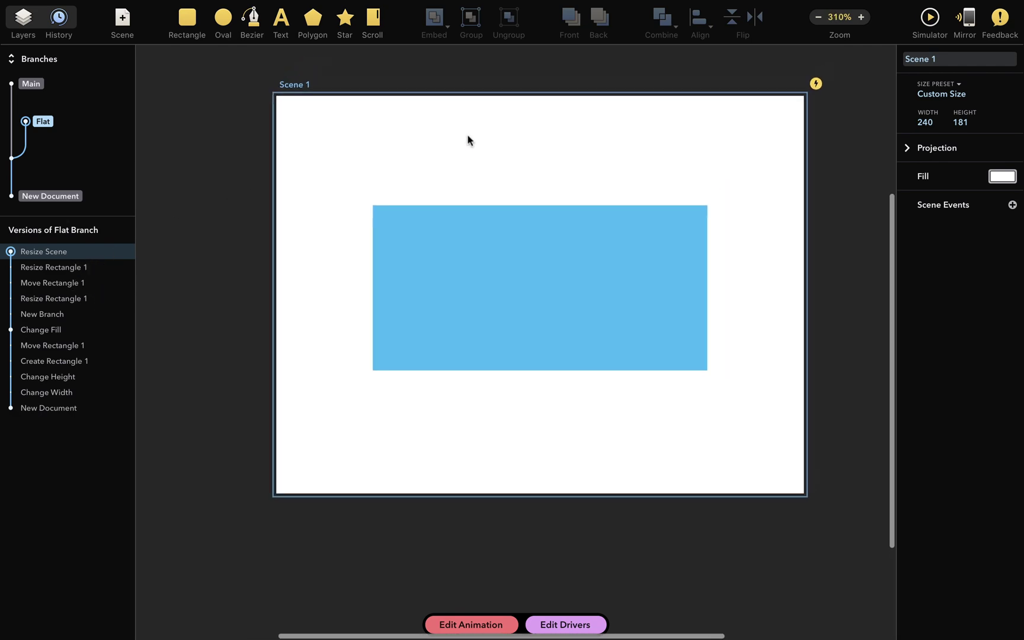
pyautogui.click(281, 21)
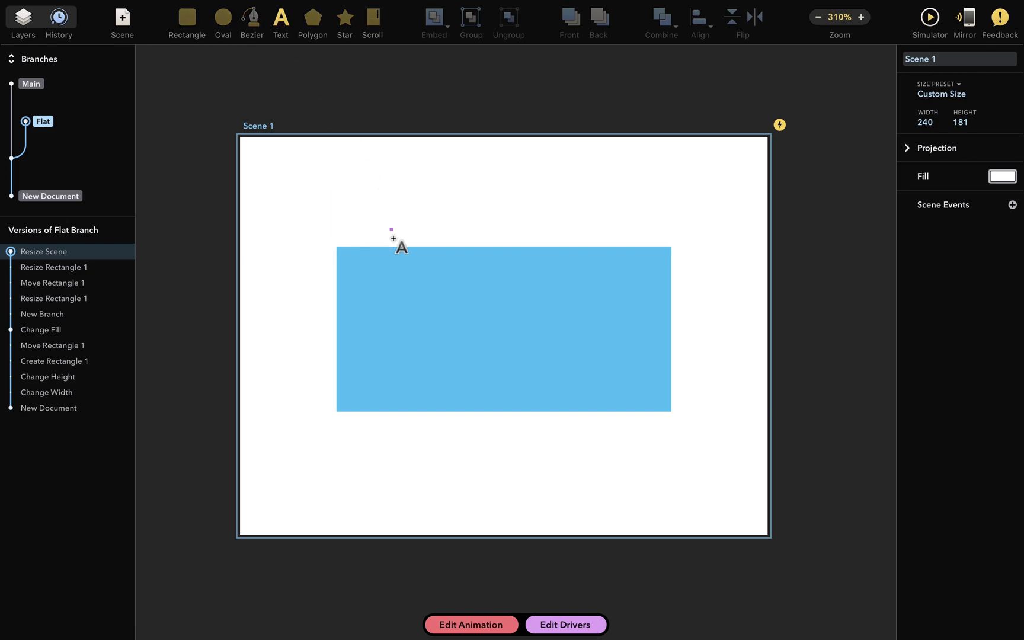
pyautogui.moveTo(359, 273); pyautogui.dragTo(653, 387)
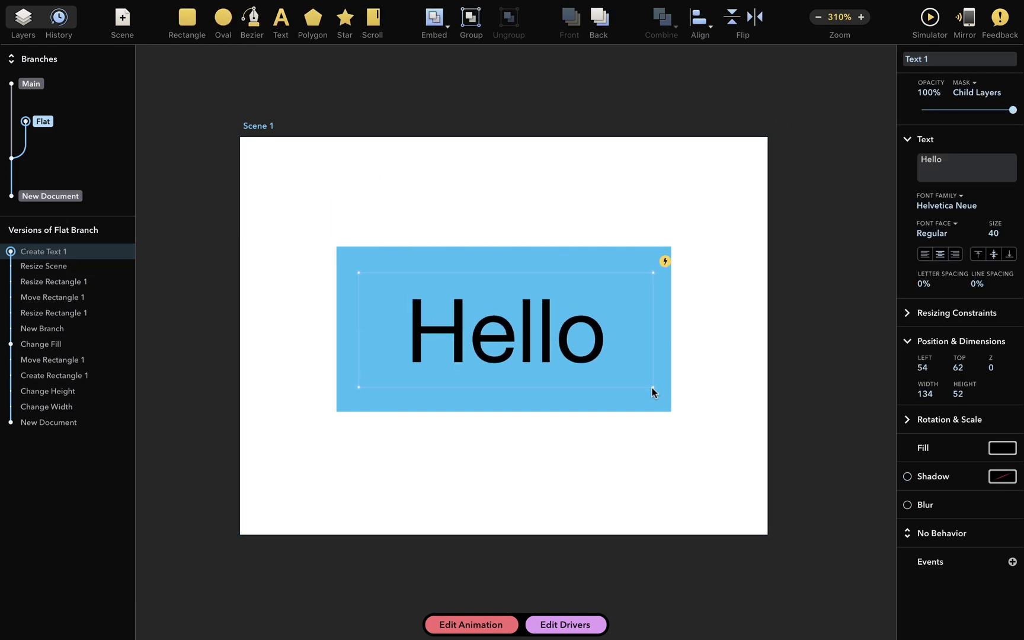
# Set the text layer's font family to Avenir Next and its font face to Demi Bold
pyautogui.click(952, 201)
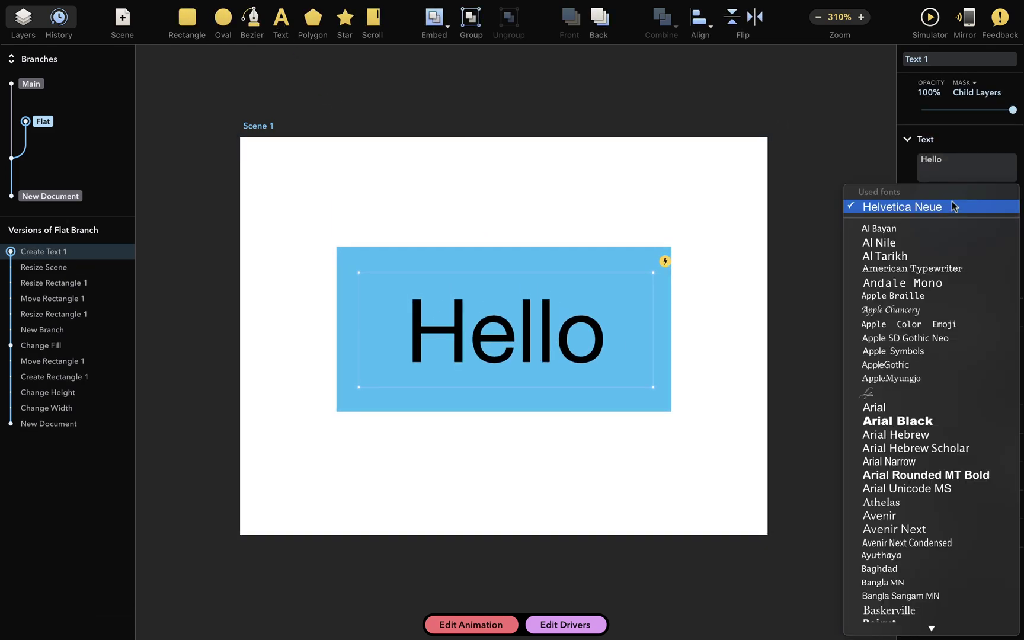
pyautogui.click(929, 527)
pyautogui.click(939, 235)
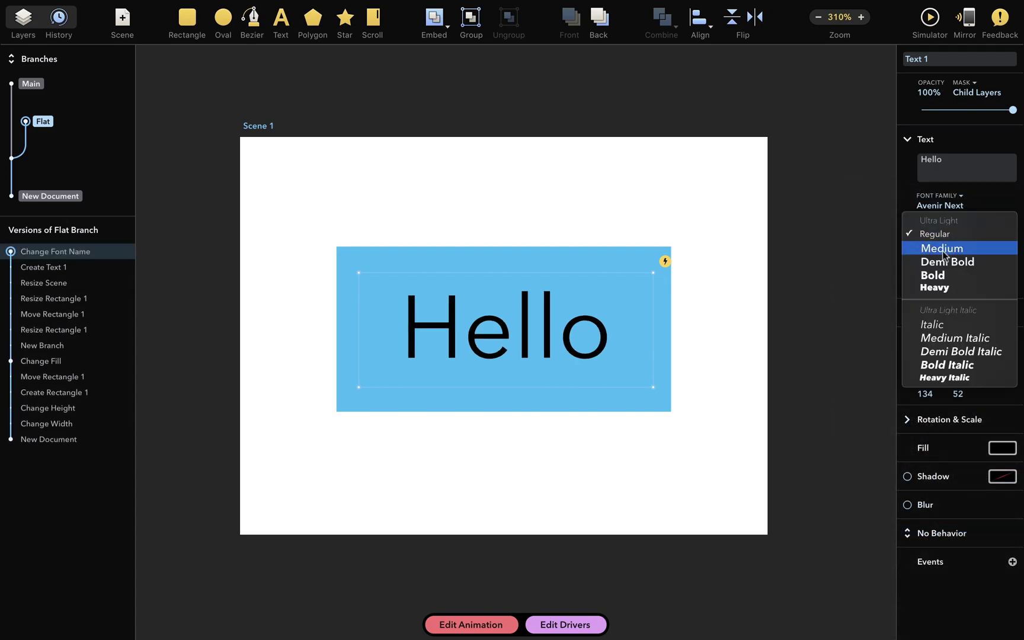
pyautogui.click(948, 262)
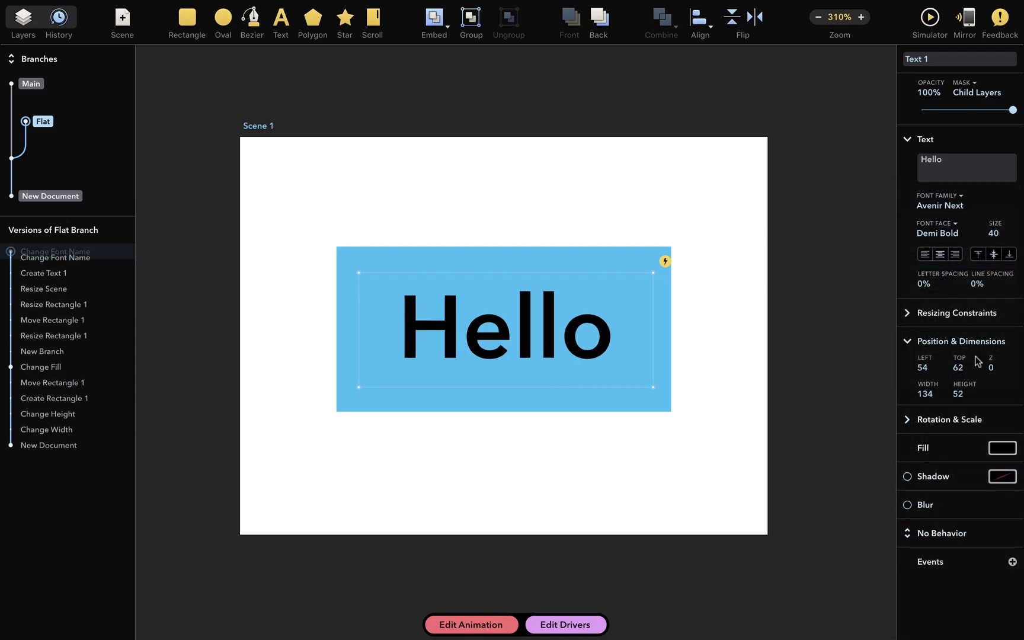
# Change the text layer's fill colour to white (#FFFFFF)
pyautogui.click(1001, 446)
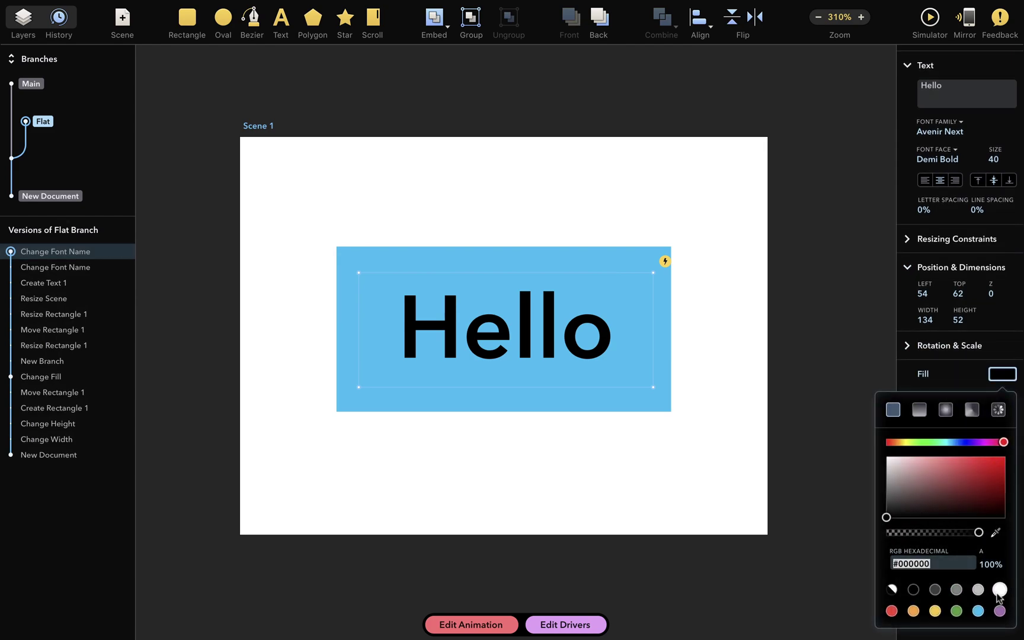
pyautogui.click(999, 589)
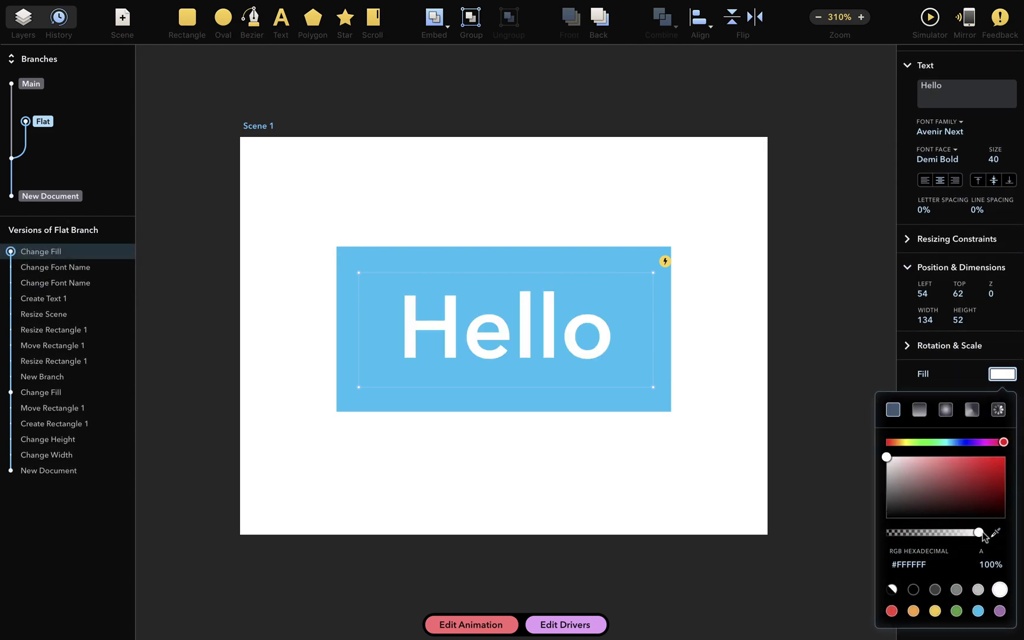
pyautogui.click(1003, 375)
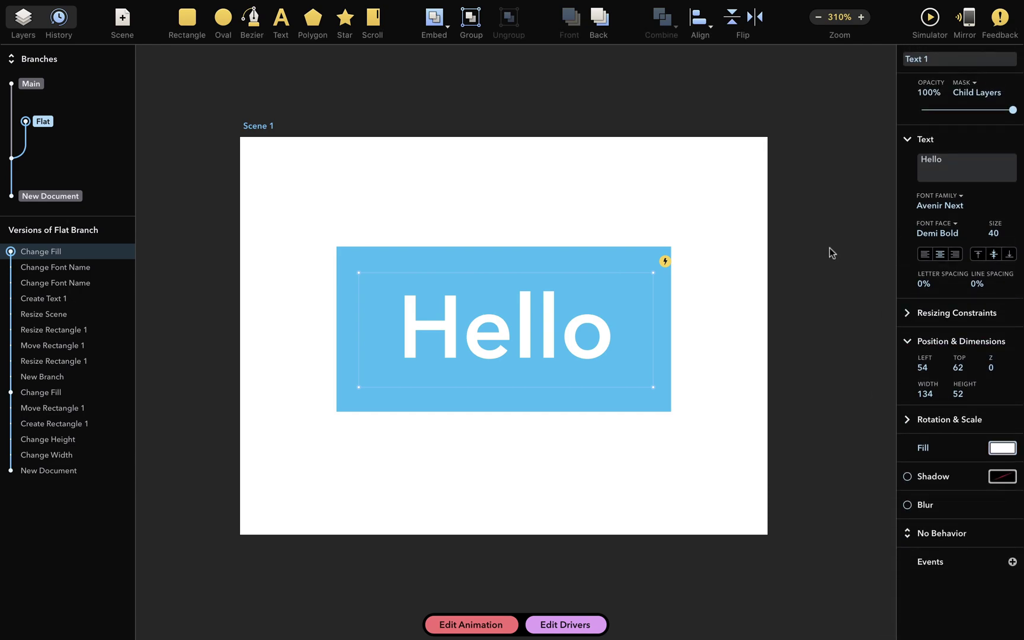
# Replace the wording on the blue rectangle with Flat and finish by selecting Scene 1
pyautogui.doubleClick(530, 330)
pyautogui.press('super+a')
pyautogui.write('Flat')
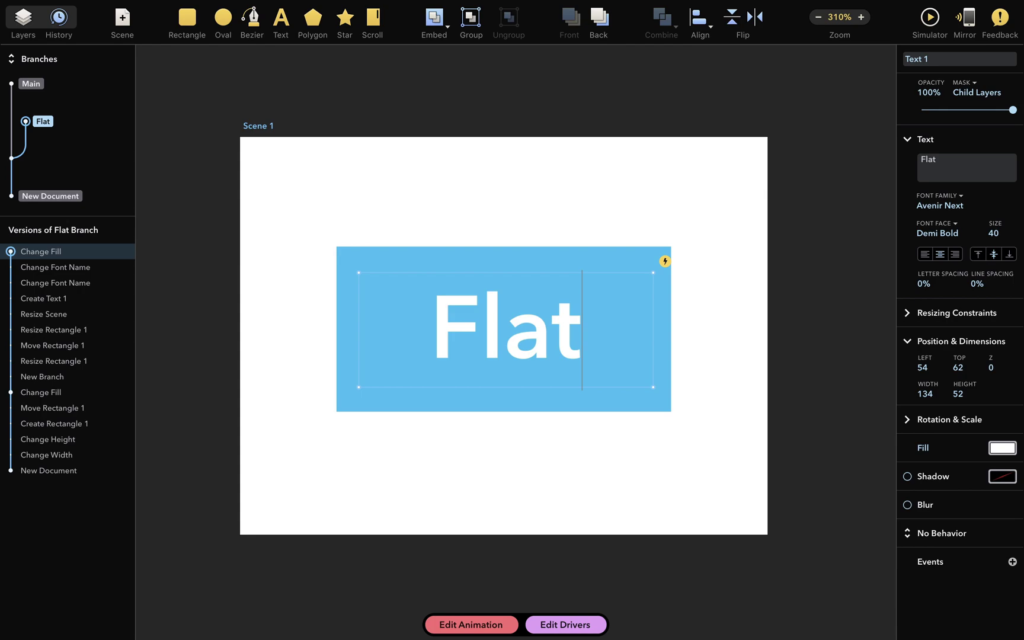
pyautogui.press('Escape')
pyautogui.click(498, 166)
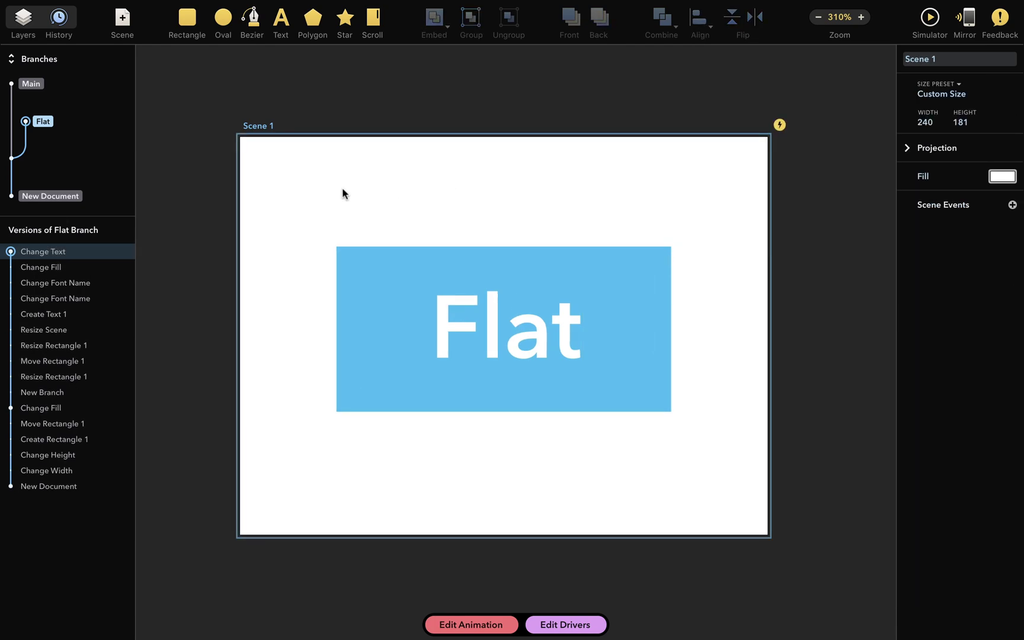
# Undo the last three changes on the Flat branch: the text edit, the white fill and the Demi Bold font face
pyautogui.moveTo(153, 2)
pyautogui.click(122, 8)
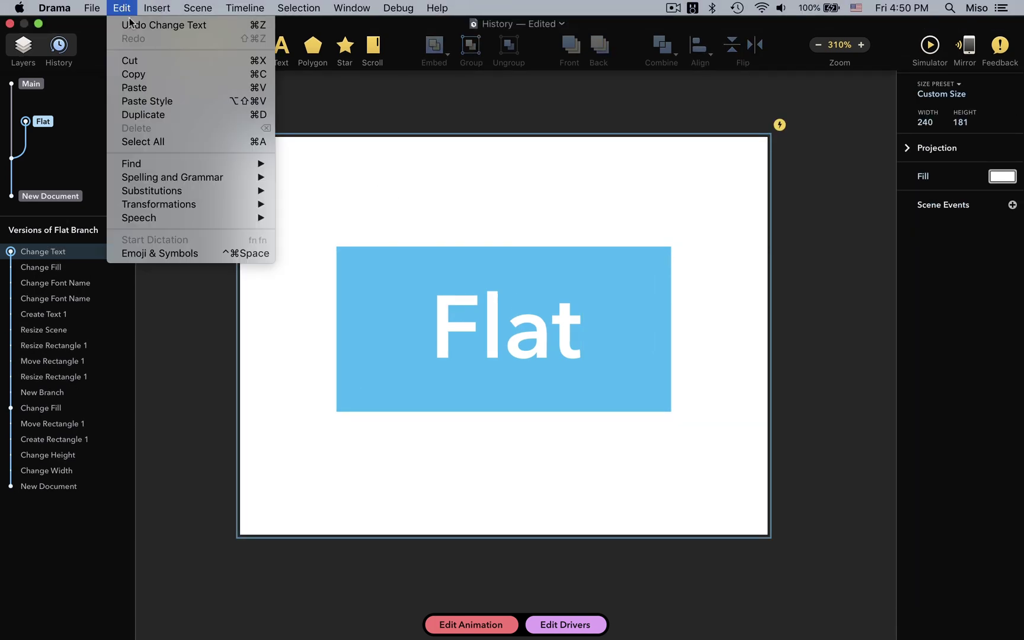
pyautogui.click(129, 23)
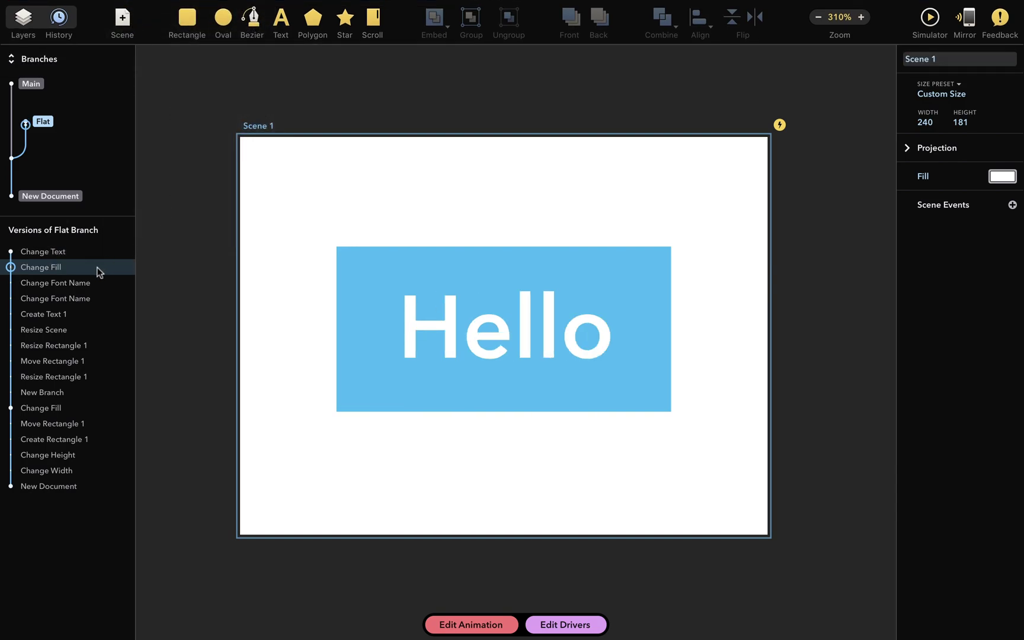
pyautogui.click(121, 7)
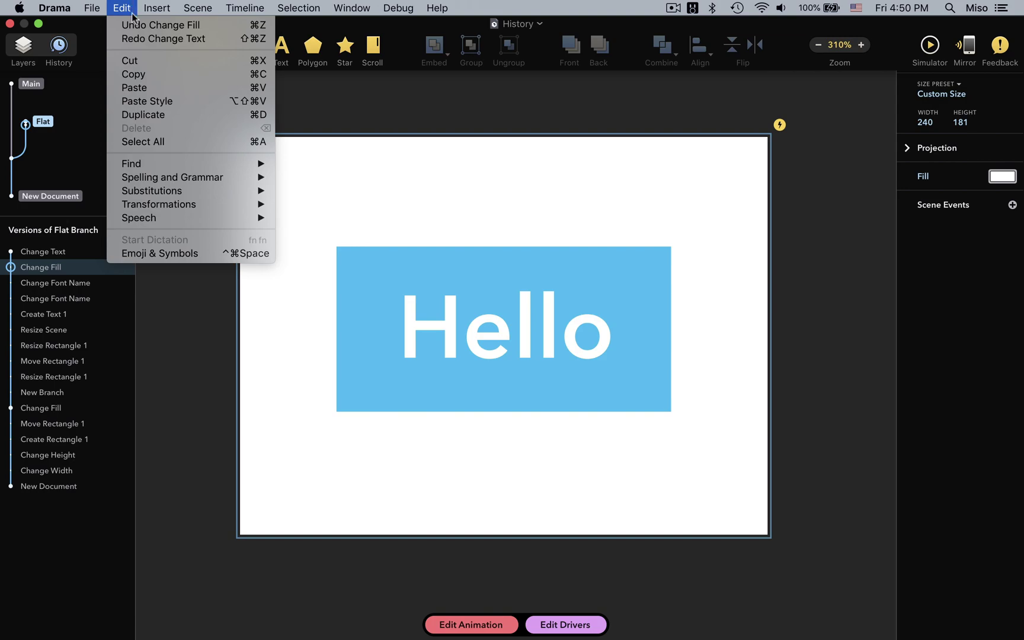
pyautogui.click(136, 25)
pyautogui.click(122, 6)
pyautogui.click(126, 25)
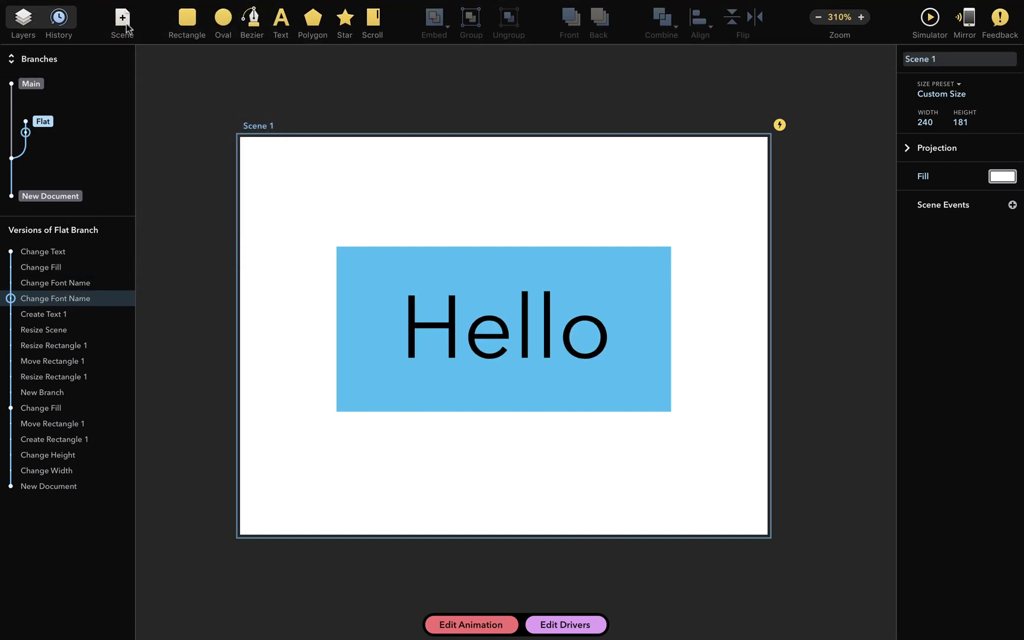
# Redo the three undone changes on the Flat branch: the Demi Bold font face, the white fill and the text edit
pyautogui.click(121, 8)
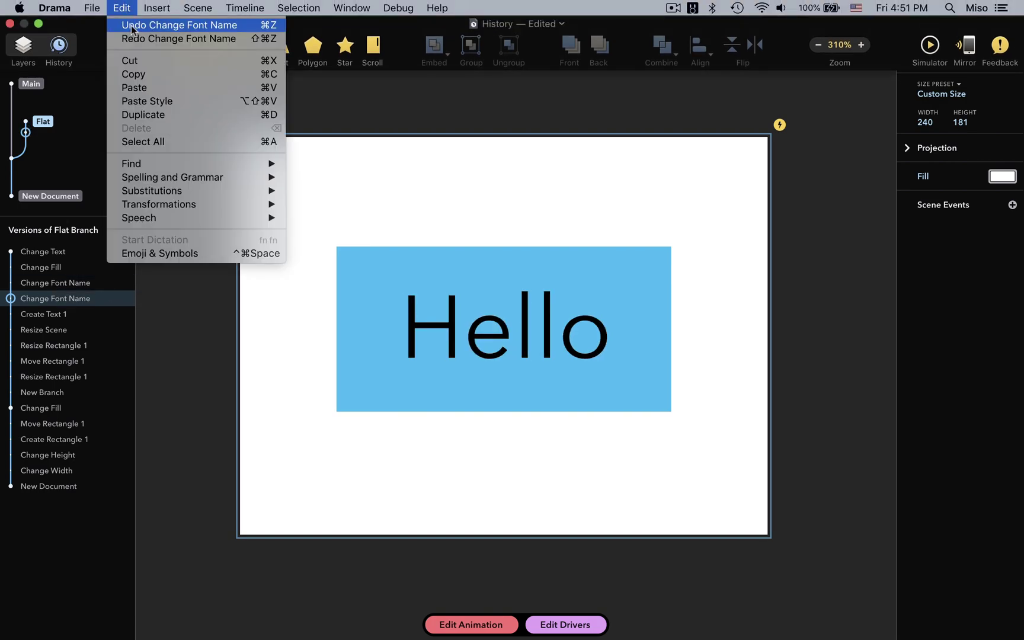
pyautogui.click(134, 39)
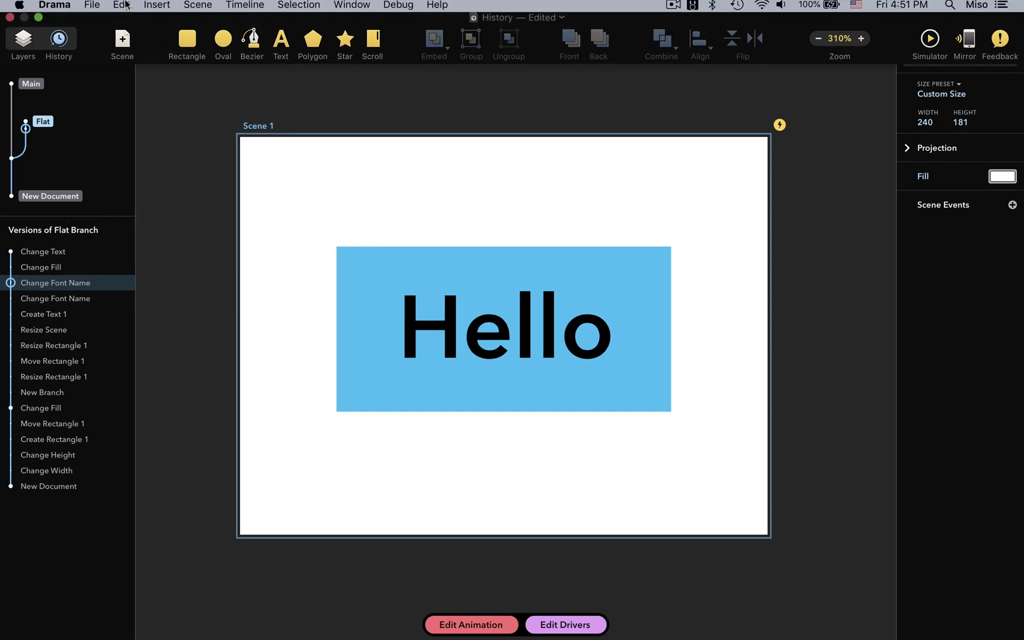
pyautogui.click(123, 8)
pyautogui.click(134, 38)
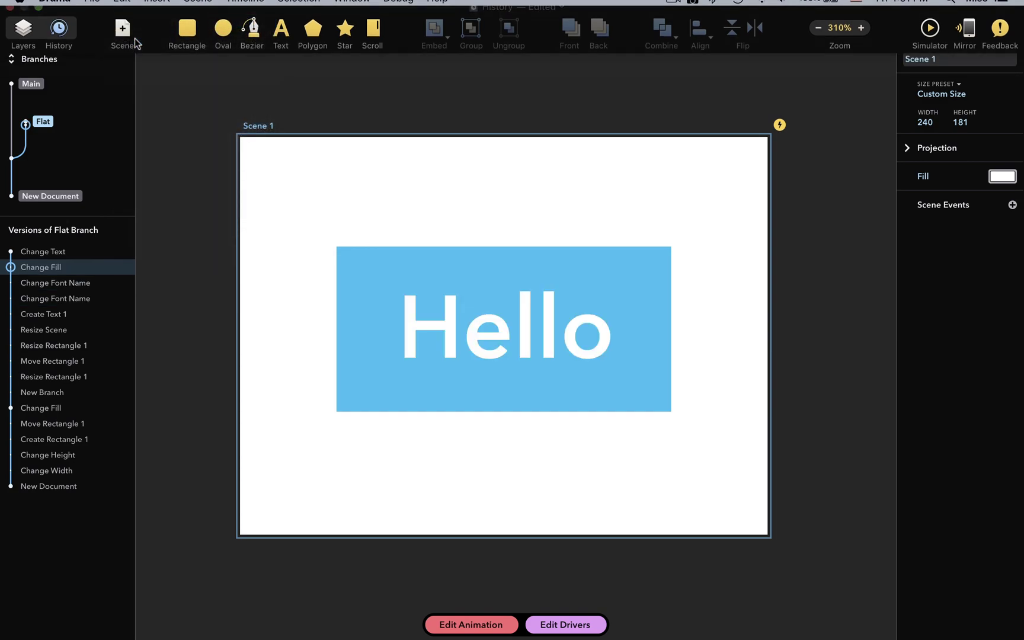
pyautogui.click(121, 8)
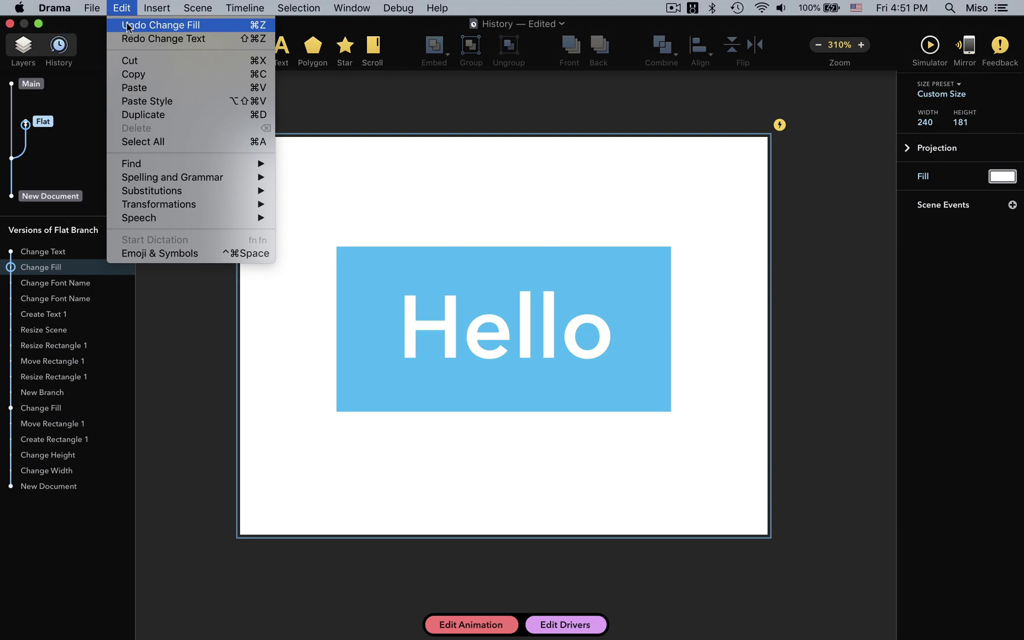
pyautogui.click(132, 37)
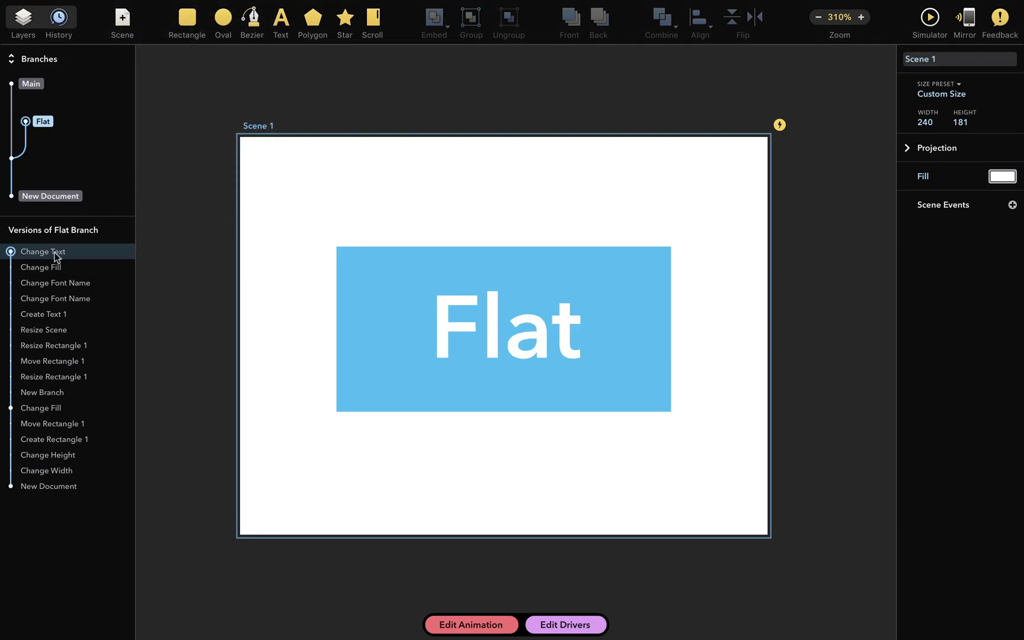
# Go back to Flat's Change Fill version, recolour the rectangle red (#FD4737) and add the change as a new branch
pyautogui.click(59, 267)
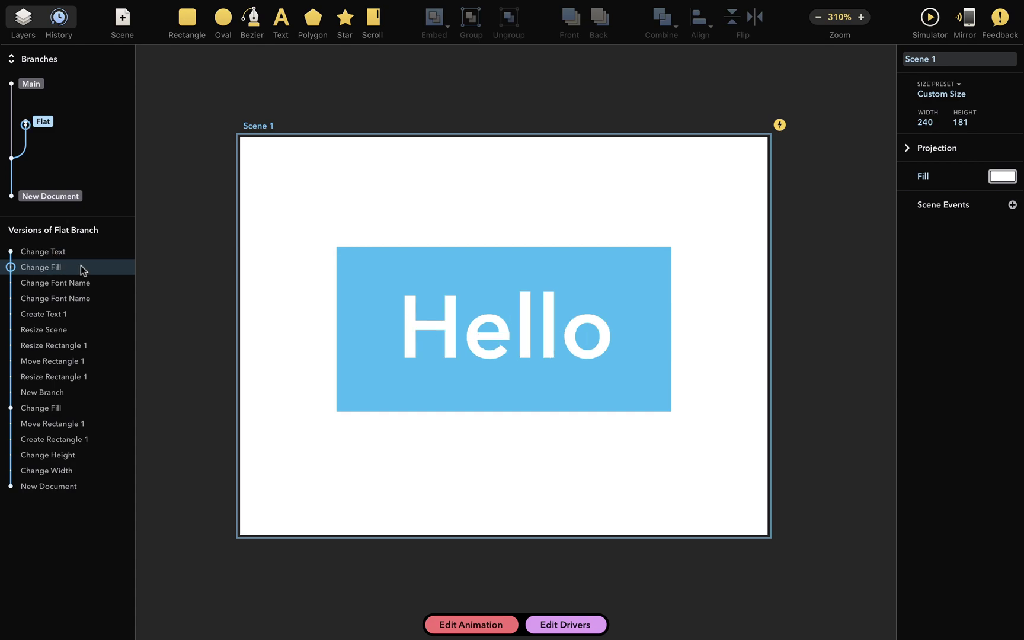
pyautogui.click(363, 278)
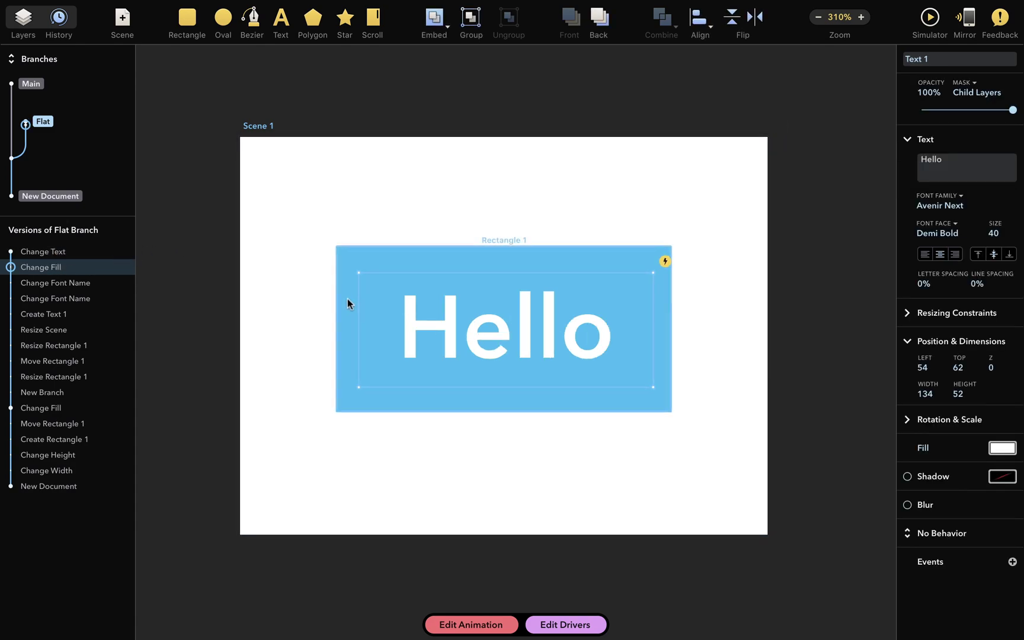
pyautogui.click(347, 298)
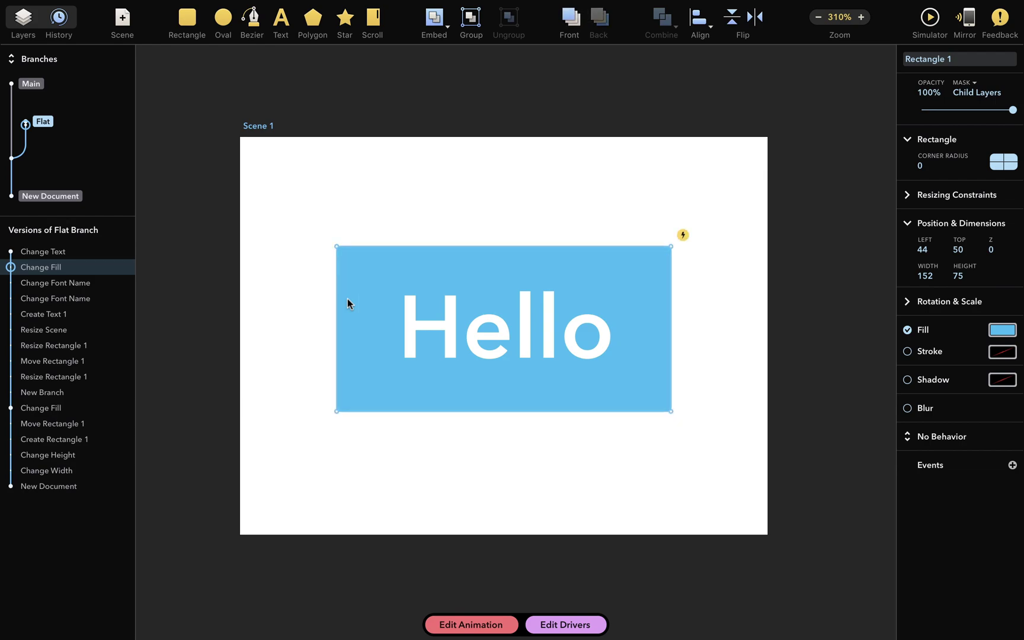
pyautogui.click(1000, 330)
pyautogui.click(891, 567)
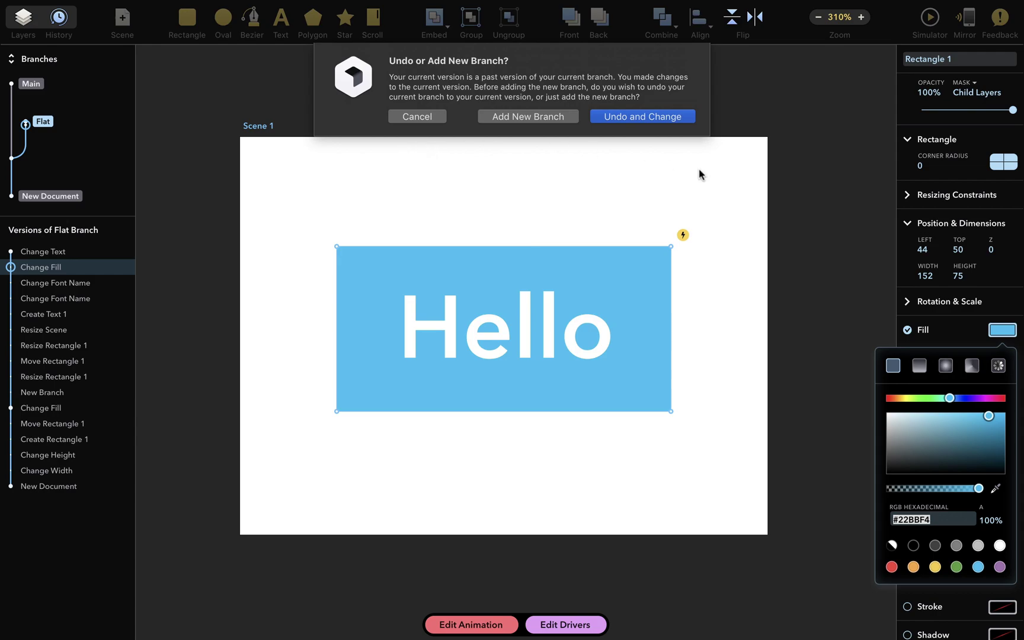
pyautogui.click(563, 116)
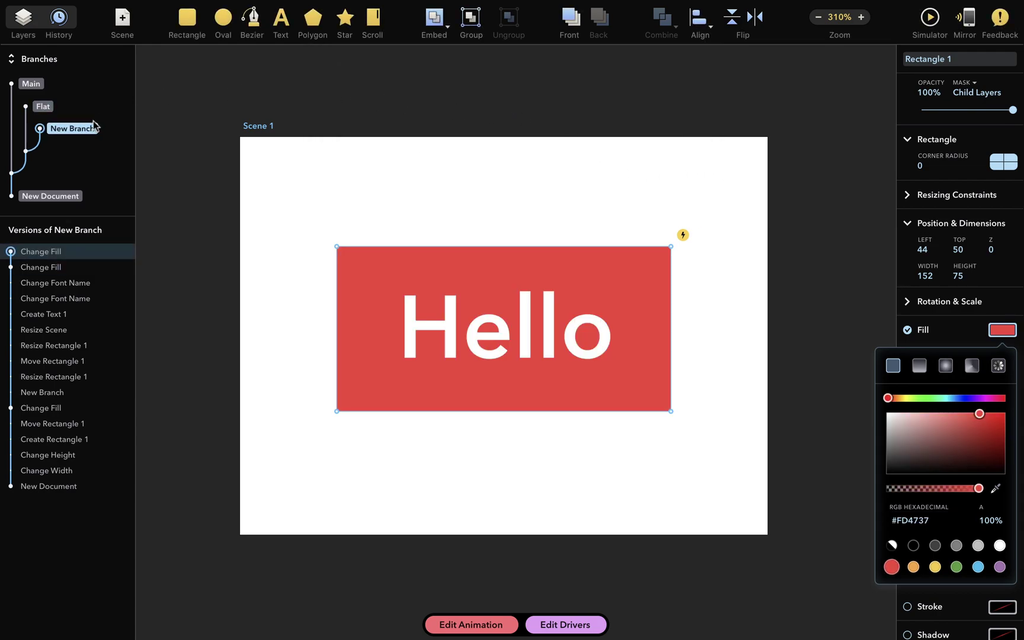
# Rename the new branch as Round
pyautogui.doubleClick(85, 127)
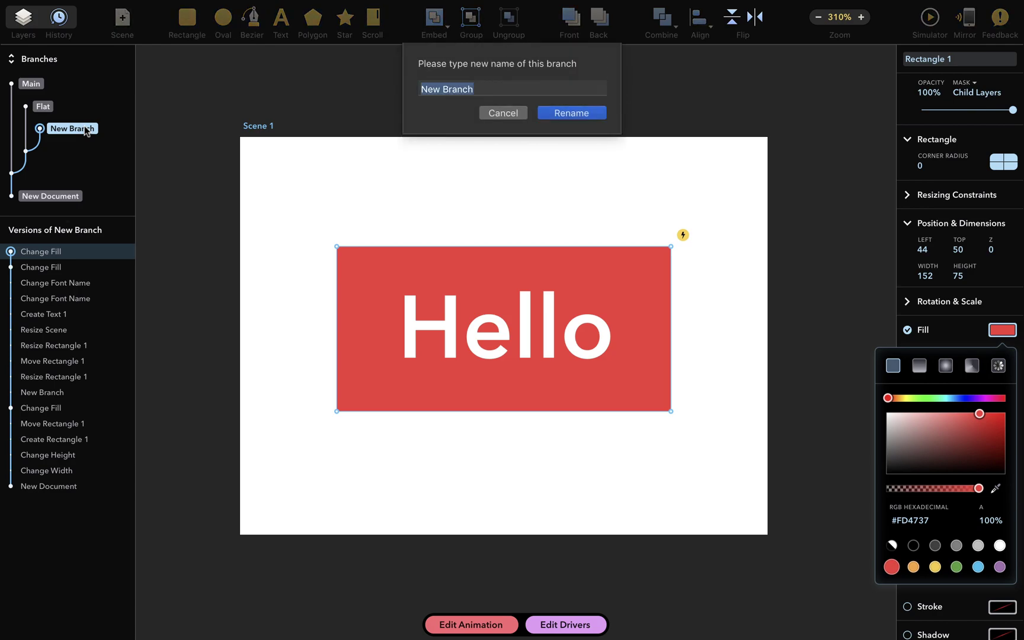
pyautogui.write('Round')
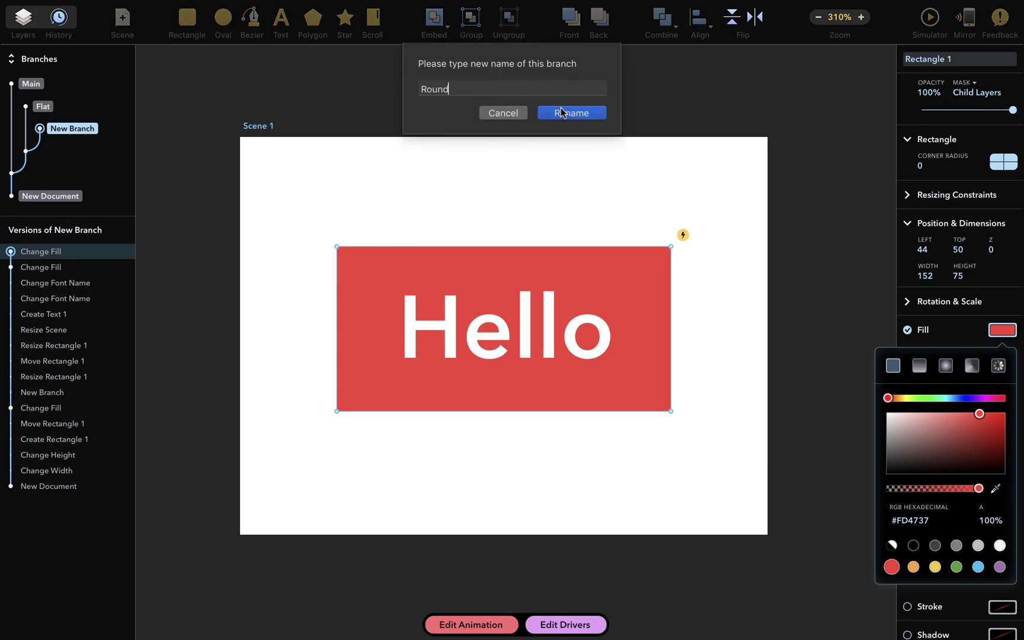
pyautogui.click(561, 112)
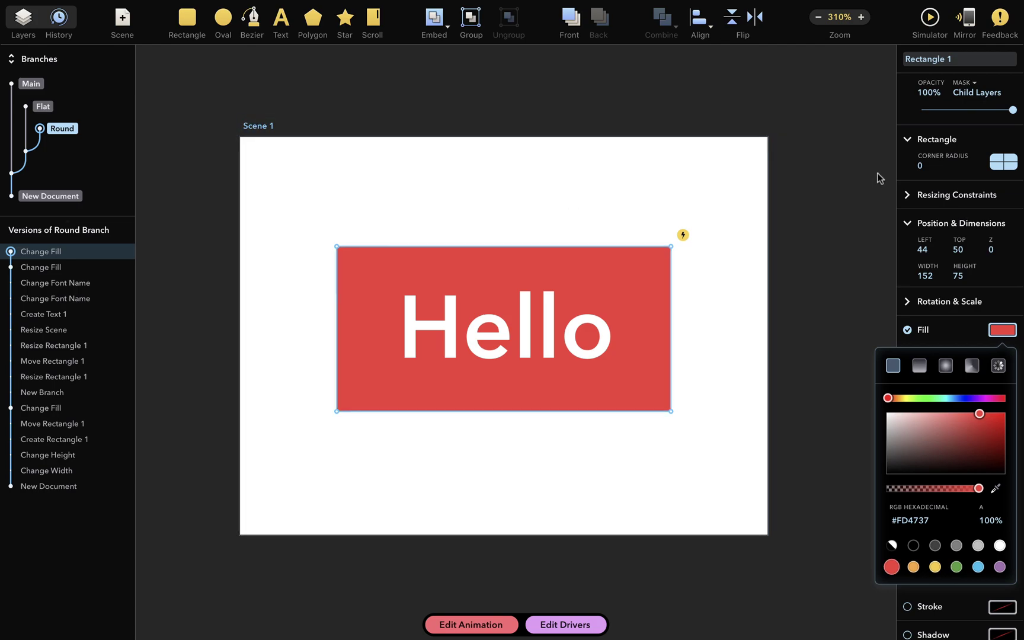
# Give the rectangle a corner radius of 85 with a square lower-right corner, and a linear gradient fill from red to #C4146A
pyautogui.moveTo(937, 153); pyautogui.dragTo(956, 98)
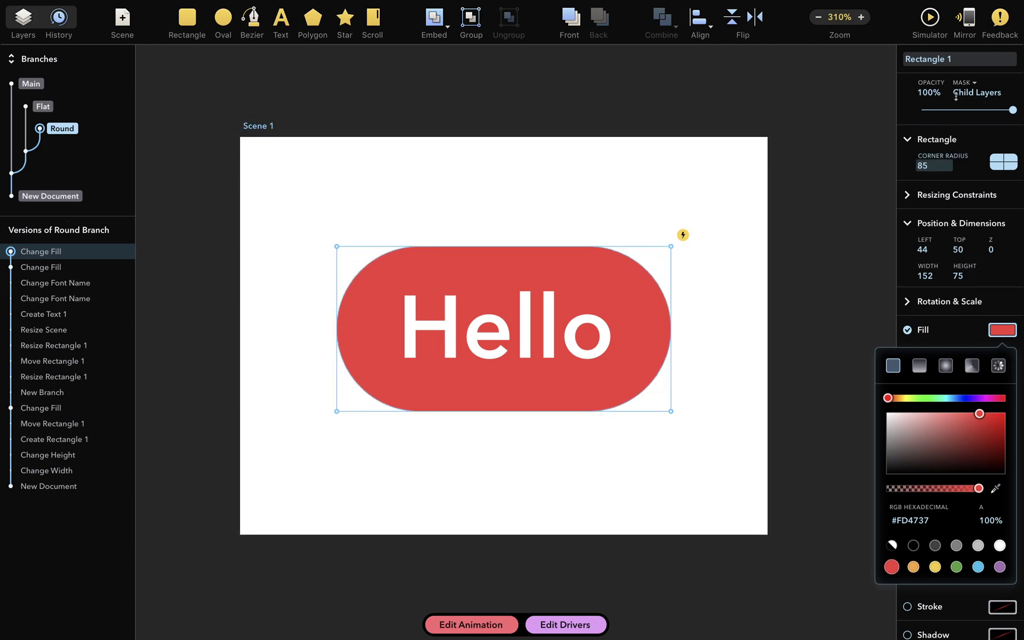
pyautogui.click(1010, 167)
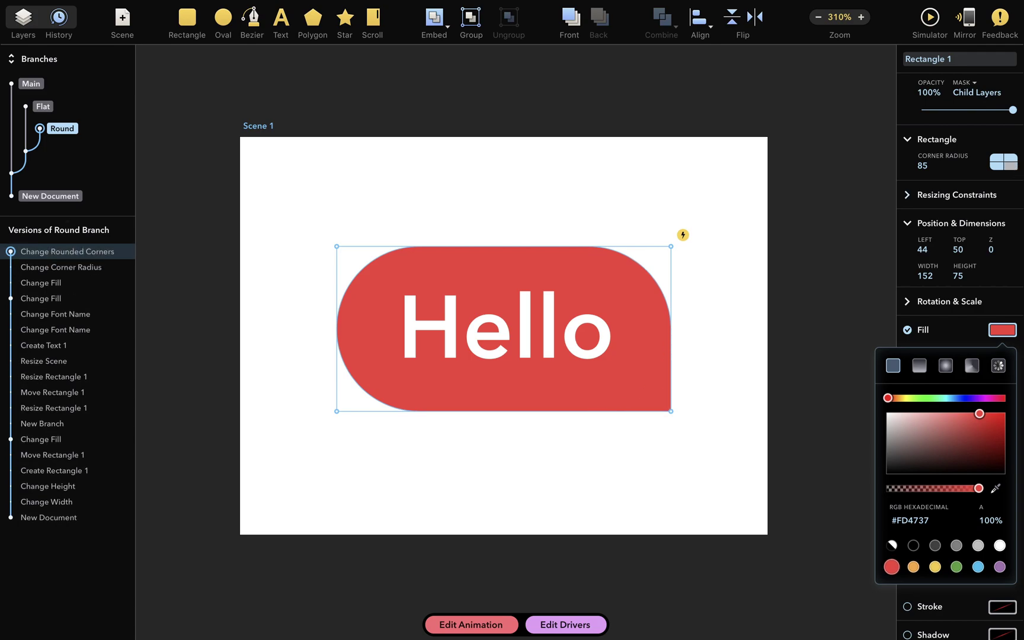
pyautogui.click(919, 366)
pyautogui.click(993, 422)
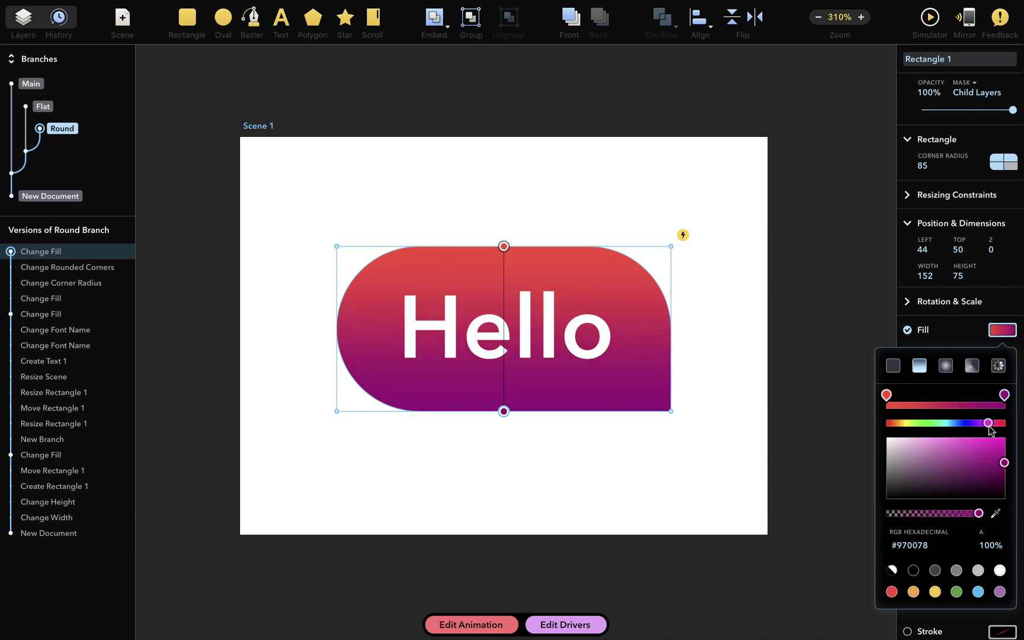
pyautogui.click(994, 423)
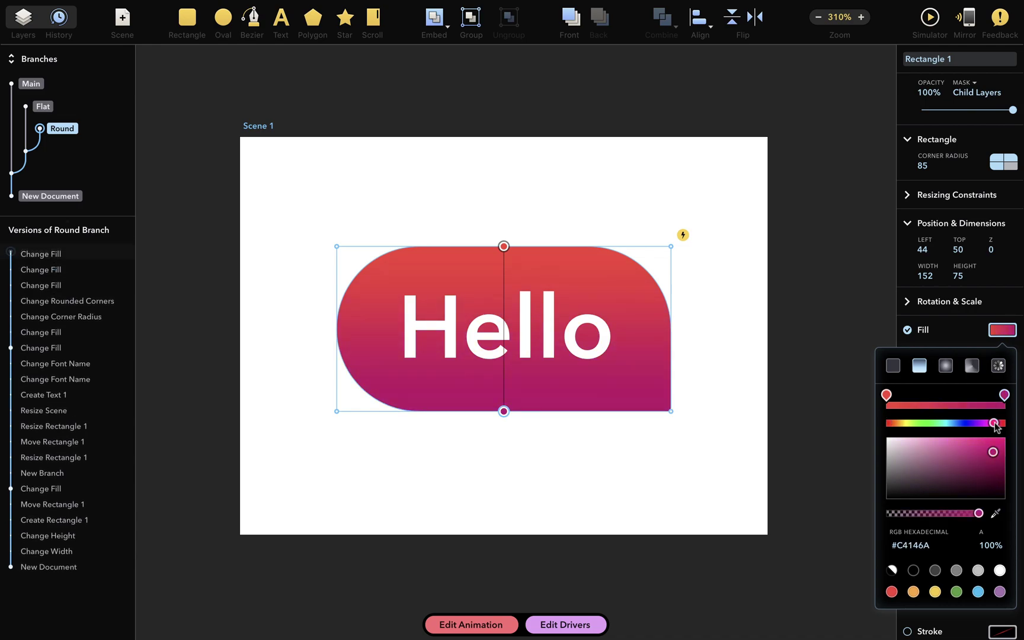
# Add a shadow to the rectangle and set its colour to dark red (#810E27) at 87% opacity
pyautogui.scroll(-4, 996, 504)
pyautogui.click(1002, 533)
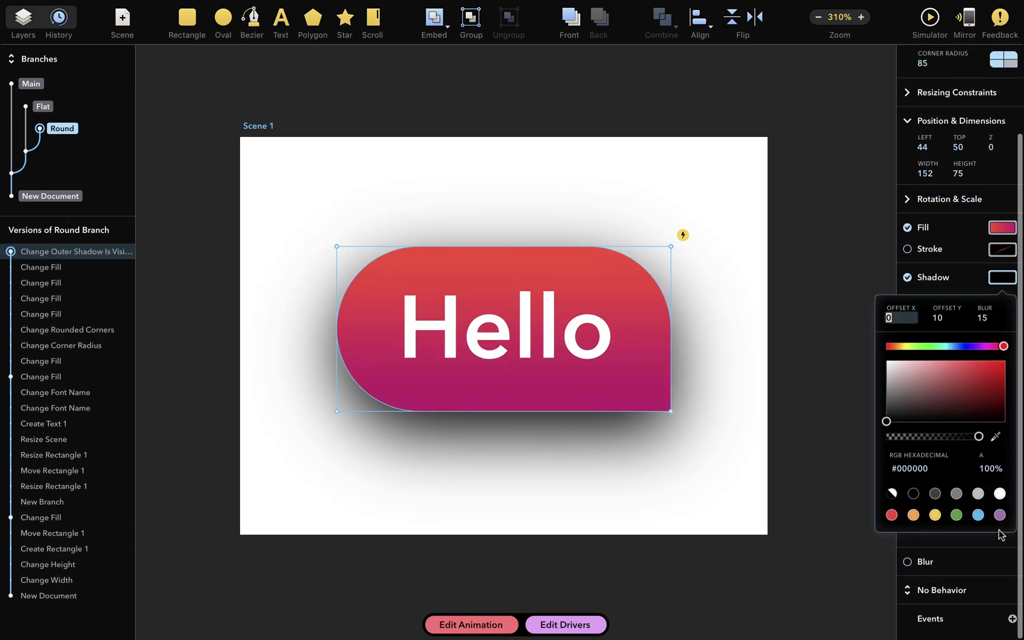
pyautogui.click(994, 384)
pyautogui.moveTo(995, 384); pyautogui.dragTo(992, 390)
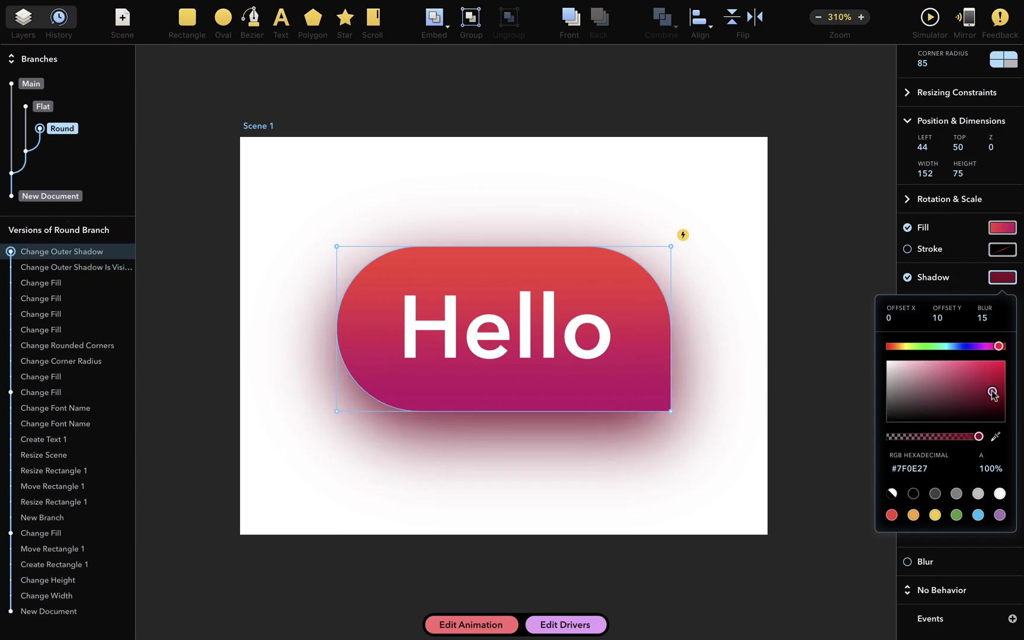
pyautogui.moveTo(978, 436); pyautogui.dragTo(967, 437)
# Replace the wording of the text layer on the gradient rectangle with Round
pyautogui.click(550, 315)
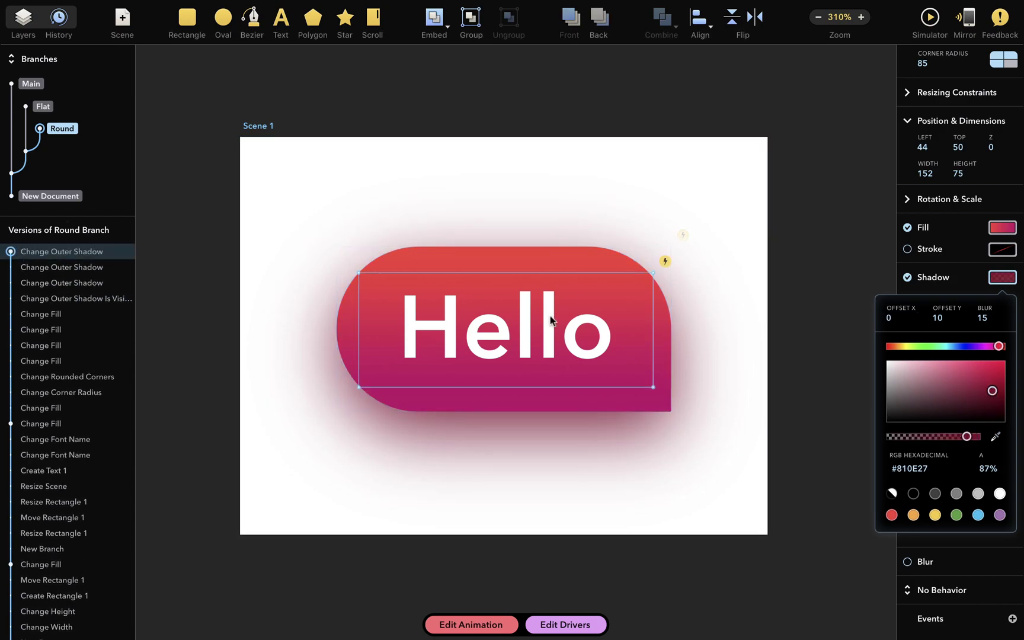
pyautogui.doubleClick(550, 315)
pyautogui.write('Round')
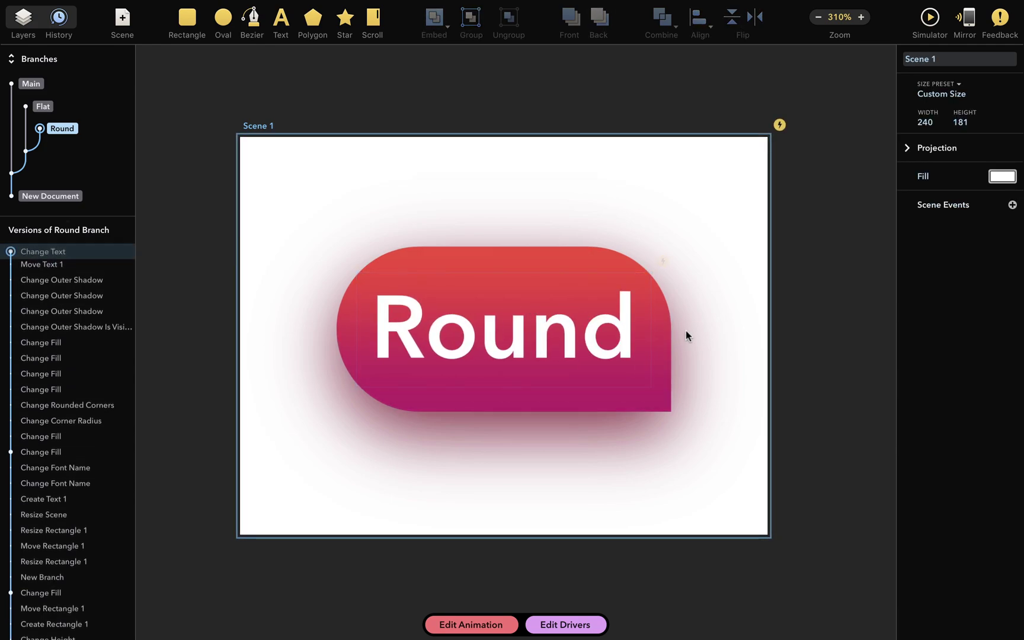
# Switch between the Flat, Round and Main branches to compare their designs
pyautogui.click(43, 107)
pyautogui.click(67, 129)
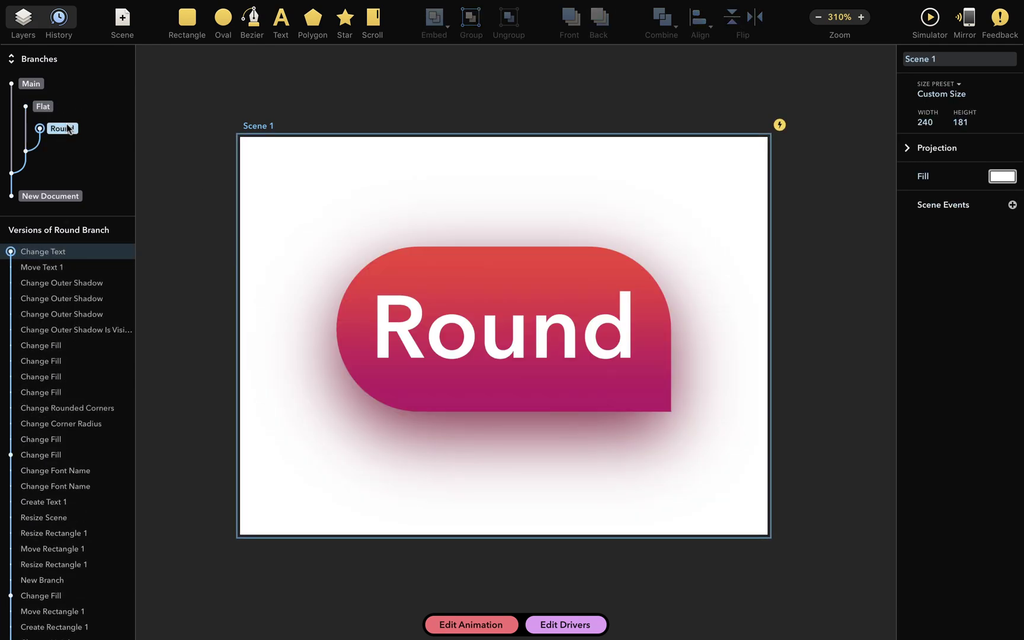
pyautogui.click(31, 84)
pyautogui.click(44, 107)
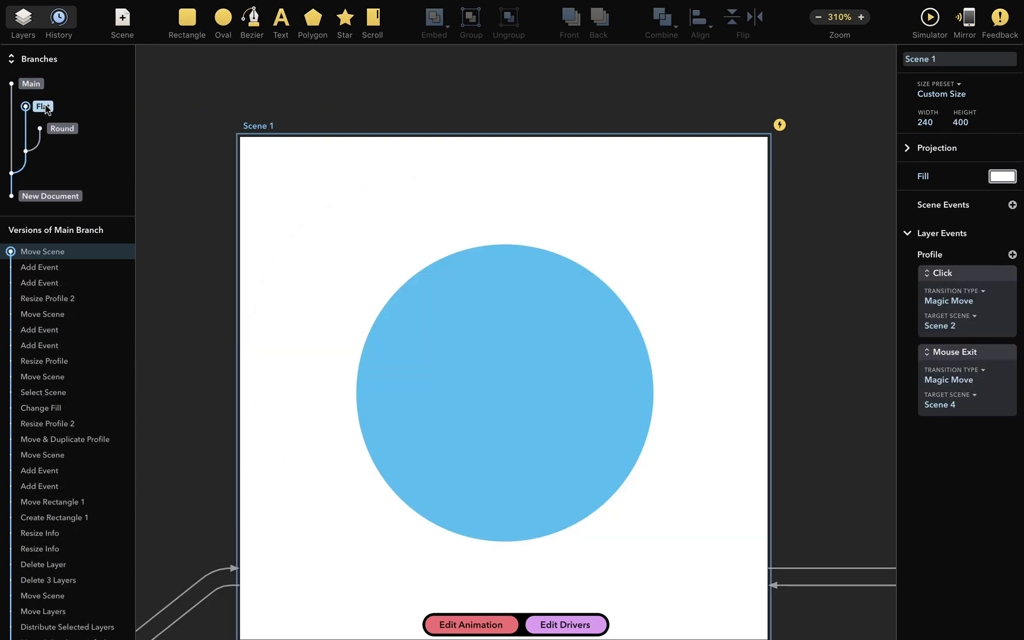
pyautogui.click(63, 128)
# Switch to the Flat branch and draw two stars, one beside the rectangle and one about 29 × 29 above its upper-left corner
pyautogui.click(45, 108)
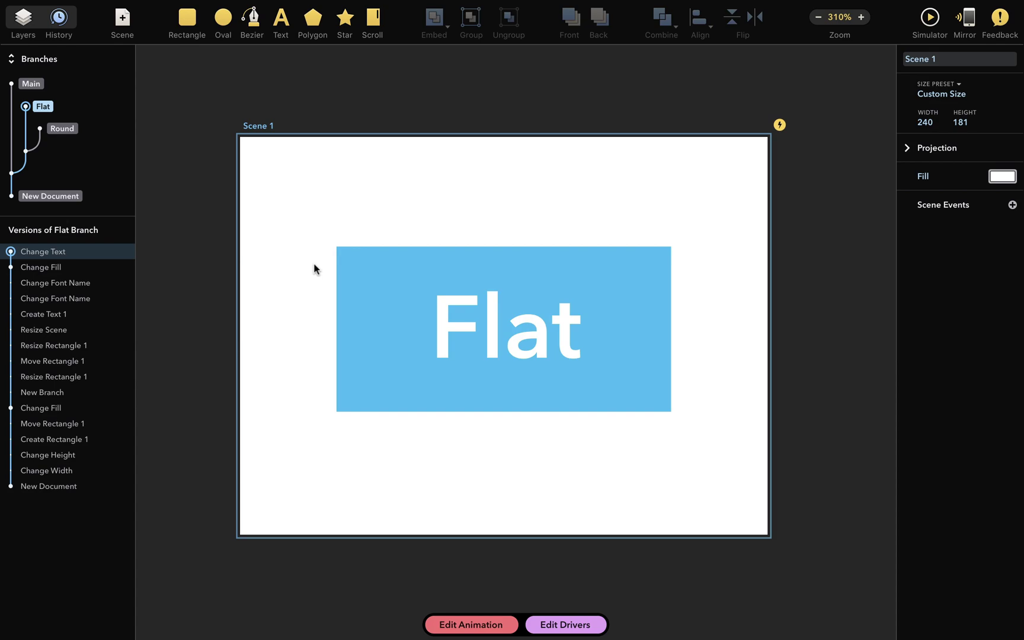
pyautogui.press('s')
pyautogui.moveTo(283, 295); pyautogui.dragTo(303, 333)
pyautogui.press('s')
pyautogui.moveTo(301, 183); pyautogui.dragTo(365, 247)
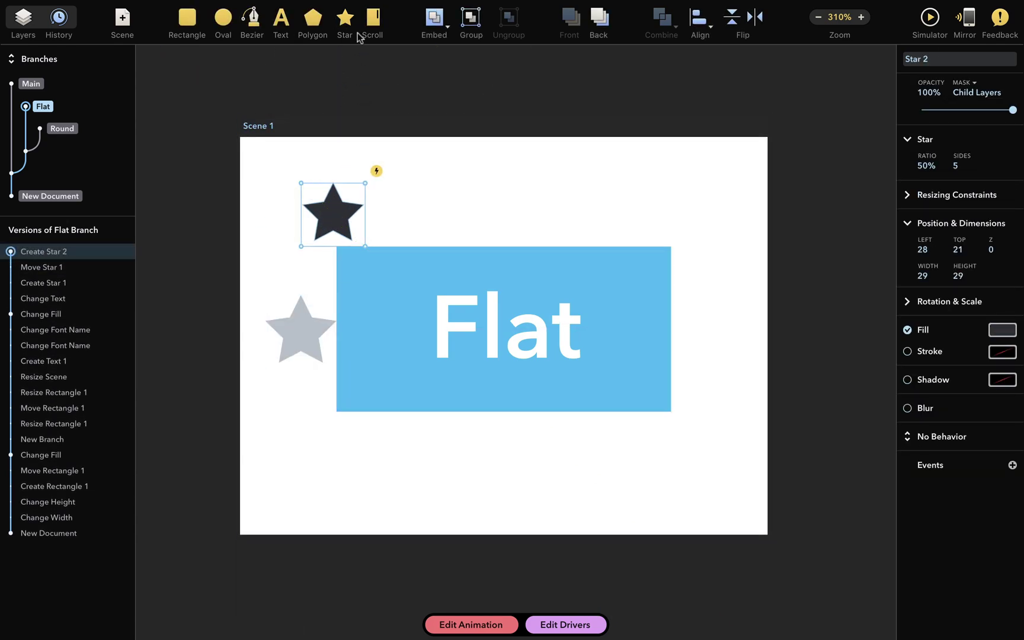
# Draw four more stars of varying sizes around the rectangle: one below it, two overlapping its edges and one about 24 × 24 beside it
pyautogui.click(357, 34)
pyautogui.moveTo(403, 417); pyautogui.dragTo(475, 490)
pyautogui.press('s')
pyautogui.moveTo(496, 173); pyautogui.dragTo(614, 287)
pyautogui.press('s')
pyautogui.moveTo(576, 387); pyautogui.dragTo(656, 467)
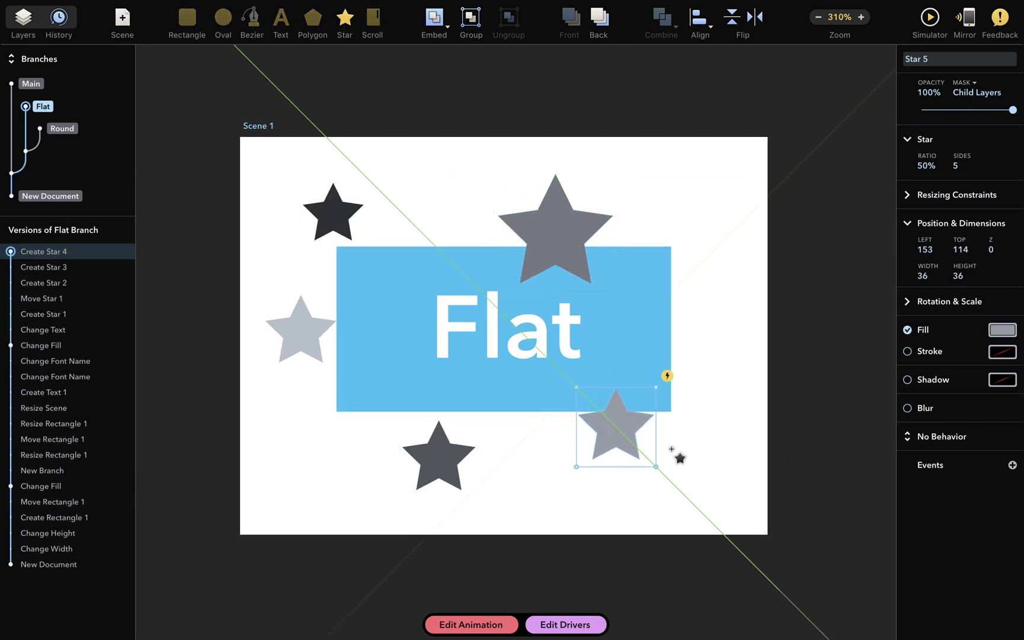
pyautogui.click(358, 25)
pyautogui.moveTo(691, 295); pyautogui.dragTo(745, 348)
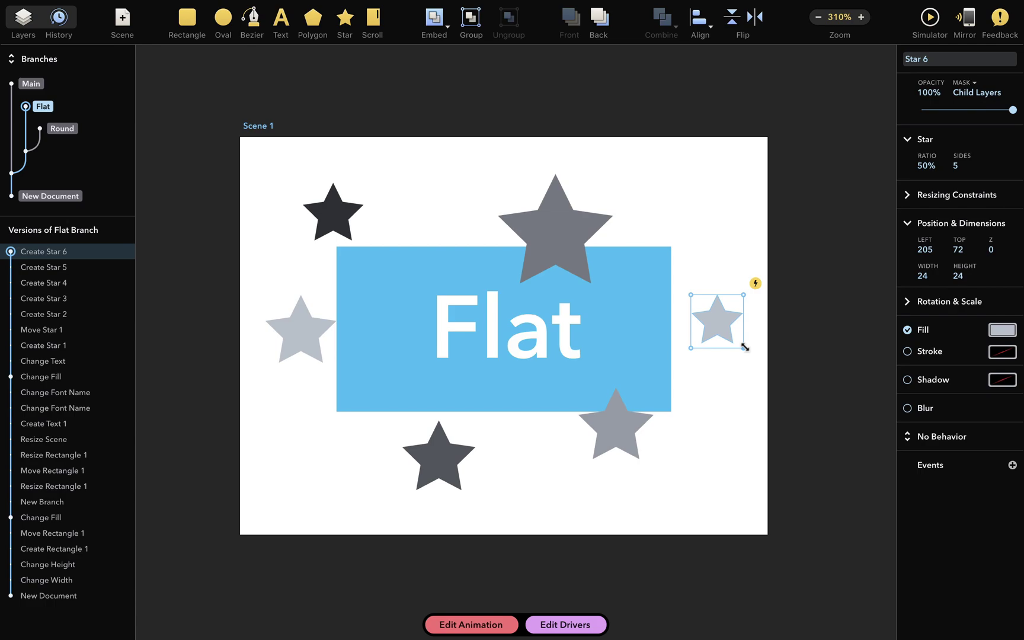
pyautogui.click(111, 7)
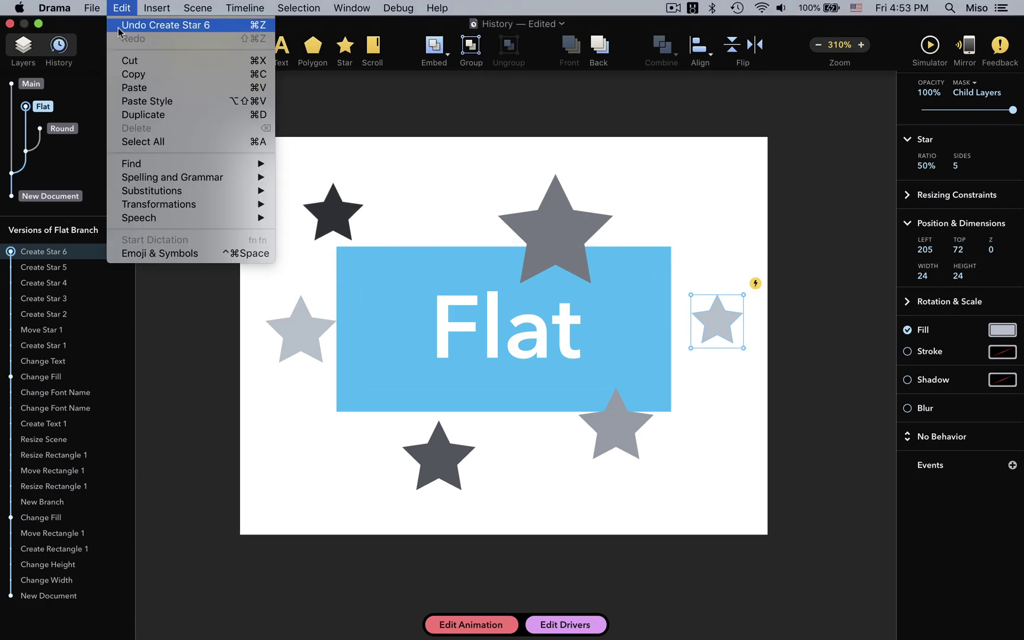
pyautogui.click(359, 135)
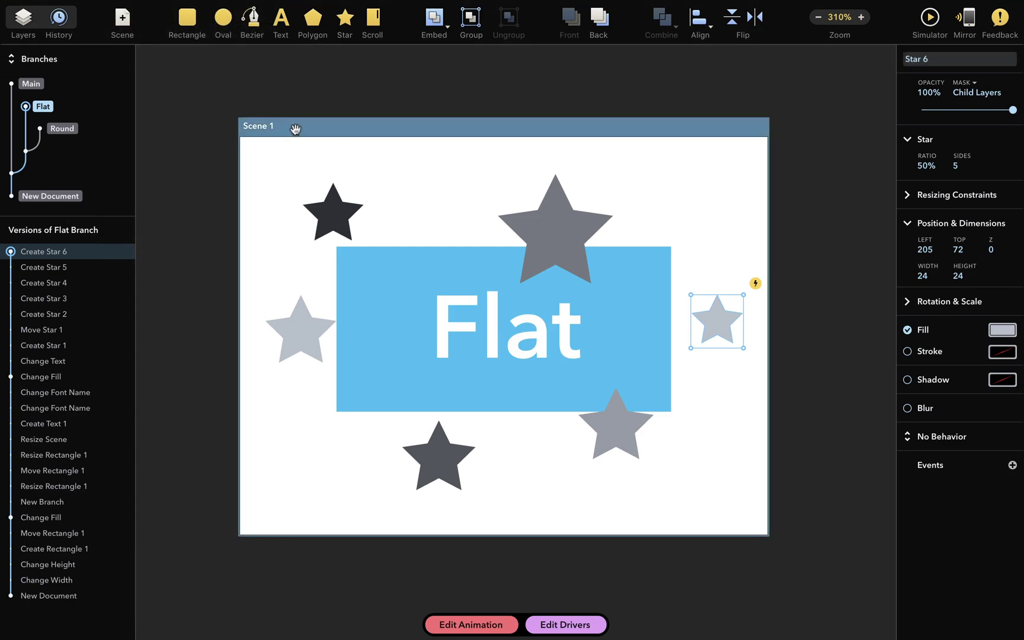
# Undo the Flat branch to its Change Text version, before the stars were created
pyautogui.rightClick(70, 363)
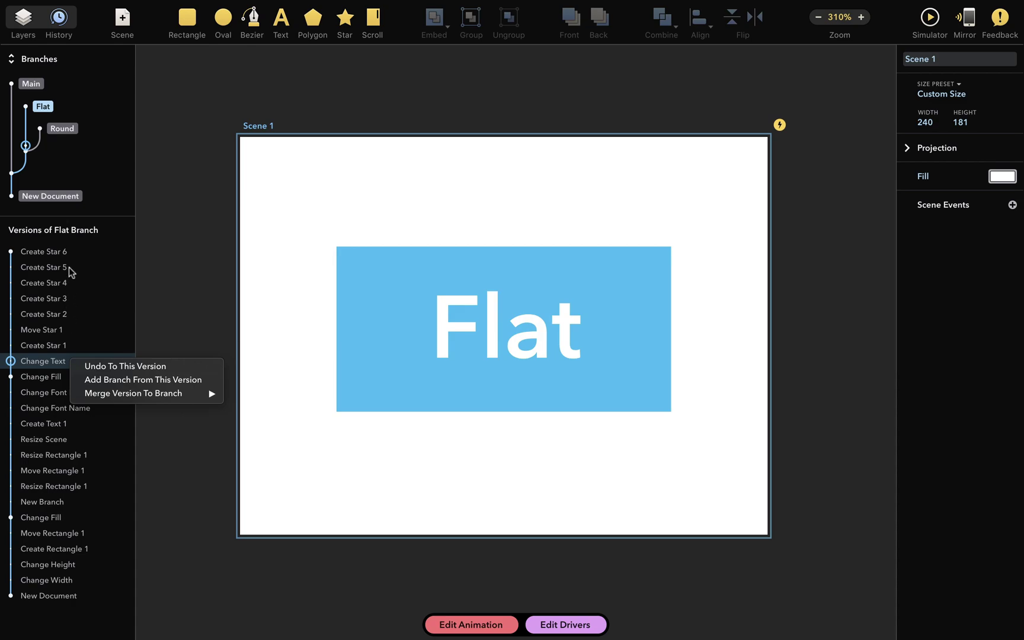
pyautogui.click(112, 362)
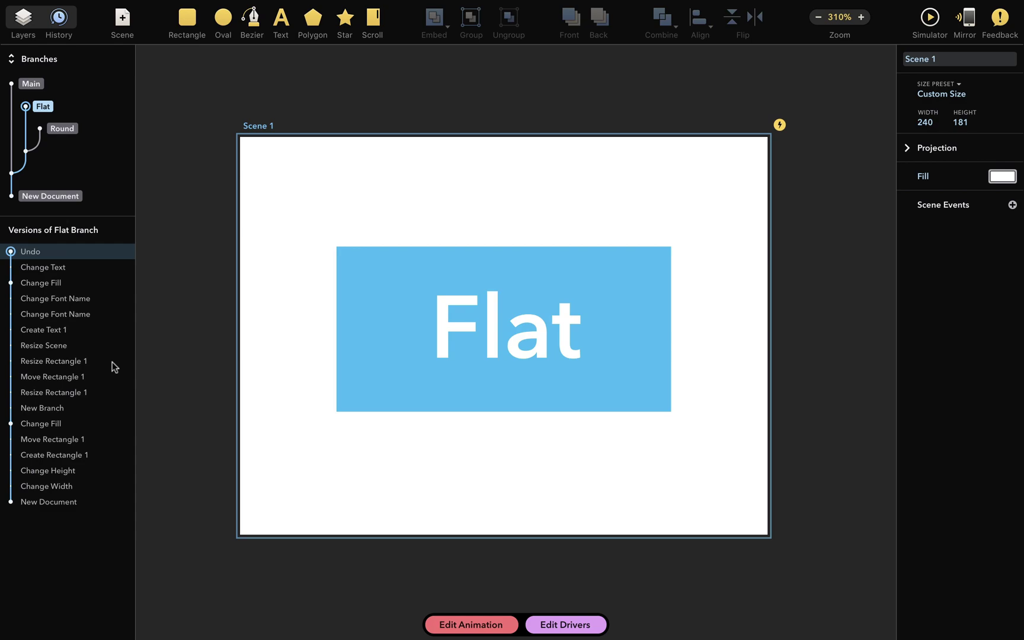
# Show the branches with the last undone changes included and switch to the Undone branch
pyautogui.click(77, 59)
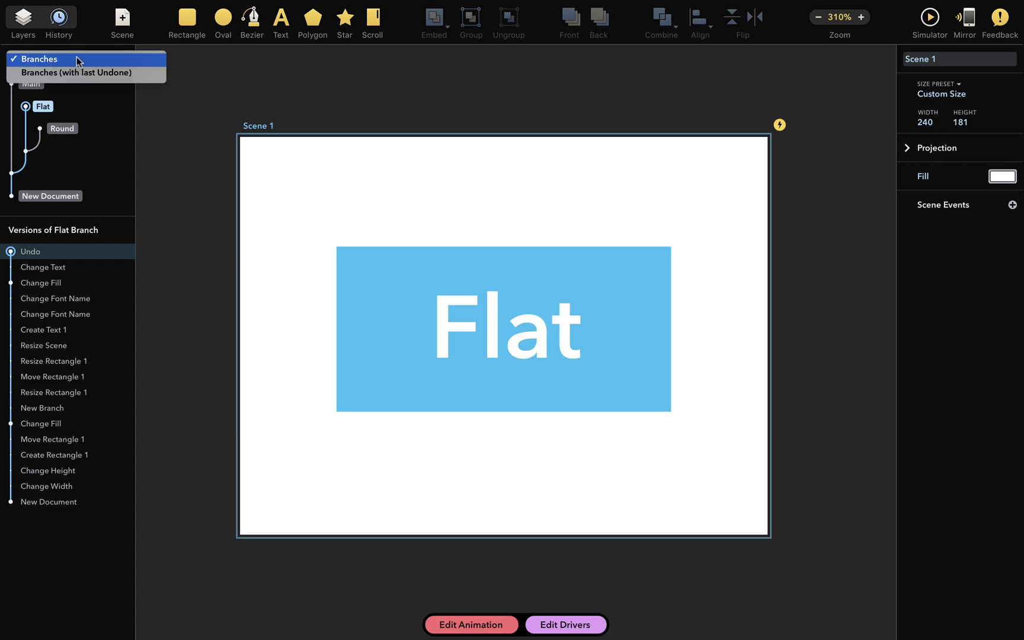
pyautogui.click(96, 73)
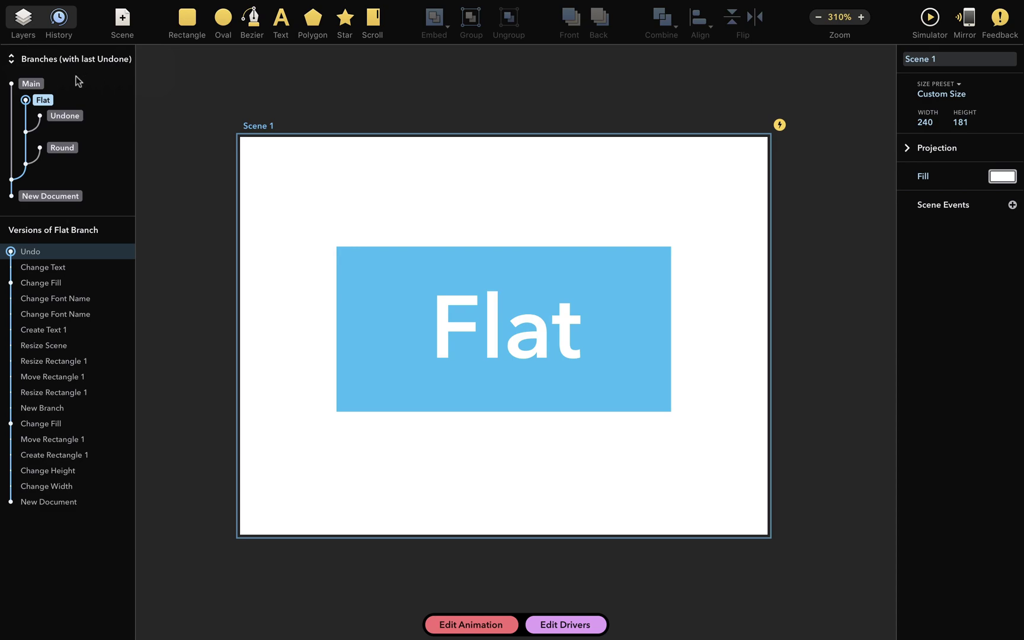
pyautogui.click(69, 115)
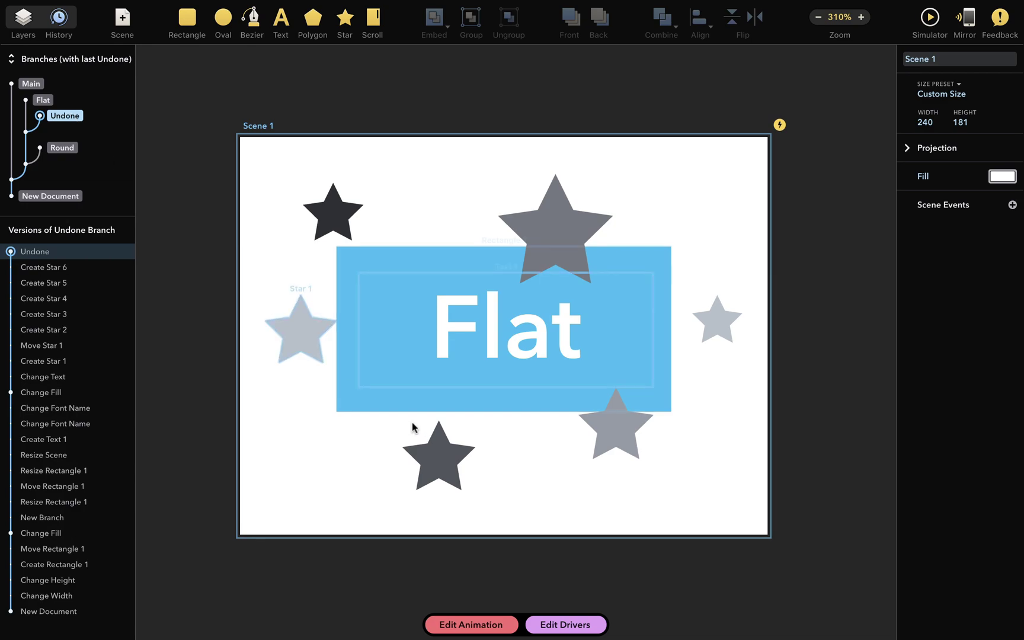
# Copy the dark star below the rectangle (Star 3) and paste it into the Round branch
pyautogui.click(438, 457)
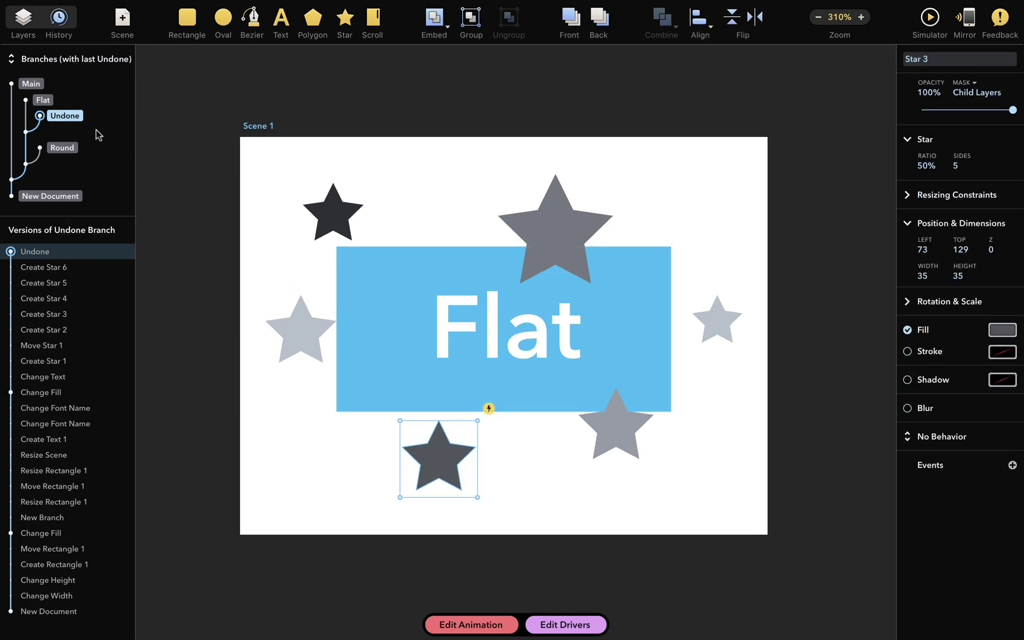
pyautogui.click(65, 149)
pyautogui.hotkey('ctrl', 'v')
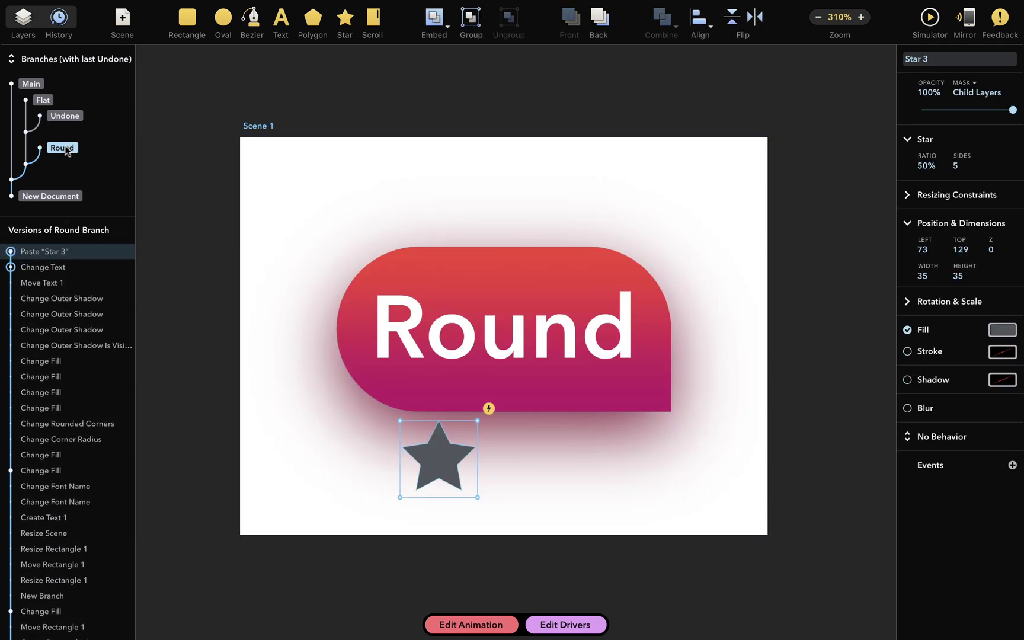
# Return to the Undone branch and rename it as Stars
pyautogui.click(69, 116)
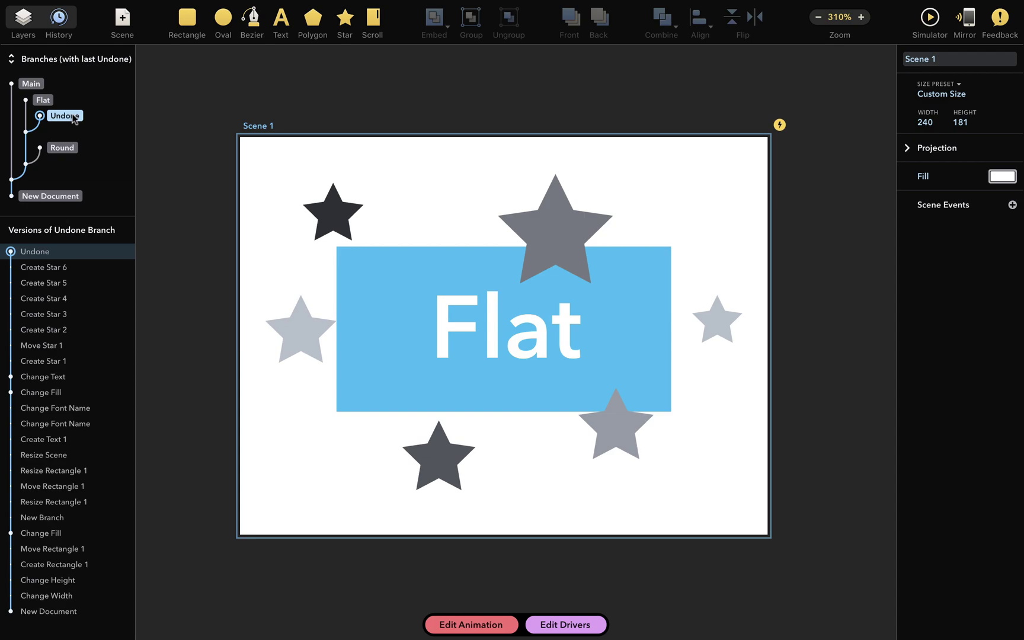
pyautogui.doubleClick(72, 117)
pyautogui.write('Stars')
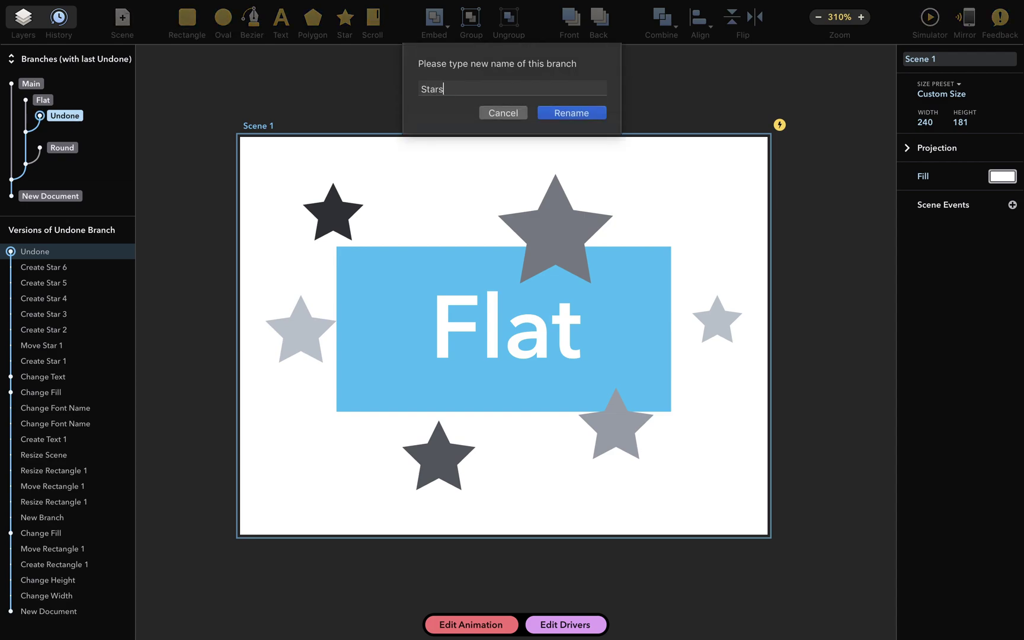
pyautogui.click(572, 112)
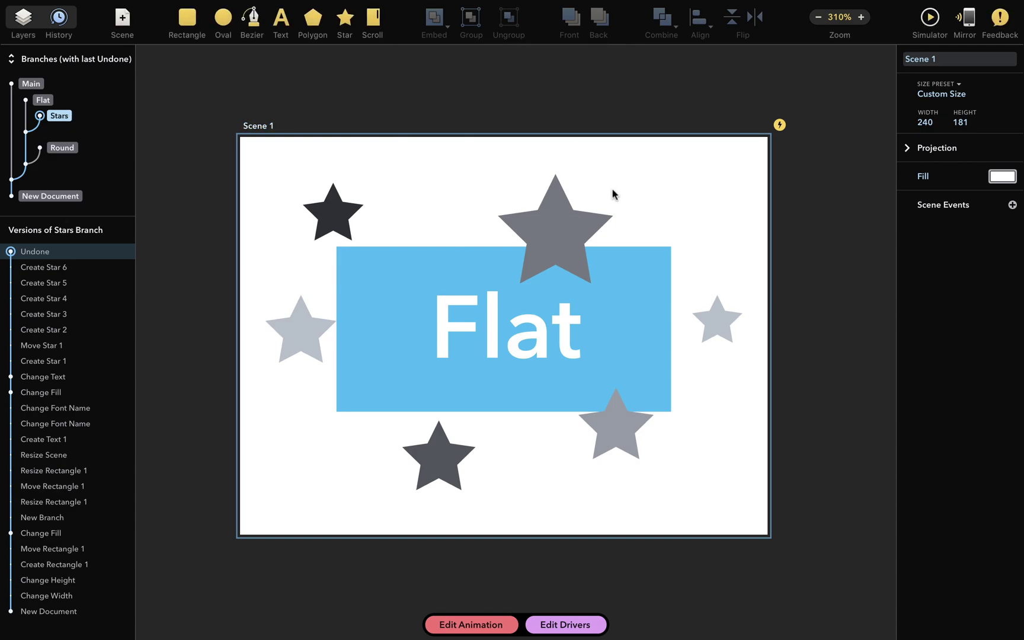